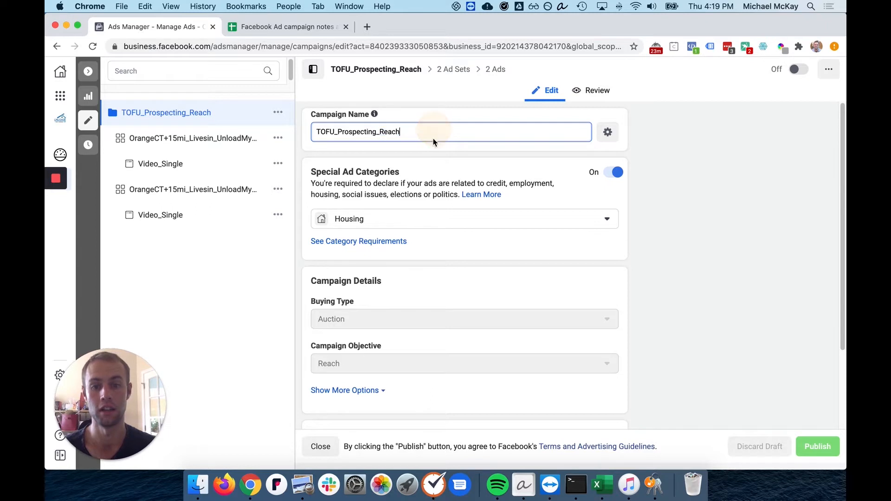
Review the TOFU_Prospecting_Reach campaign's special ad category, buying type, objective and campaign budget optimization settings.
scroll(558, 147, "down", 1)
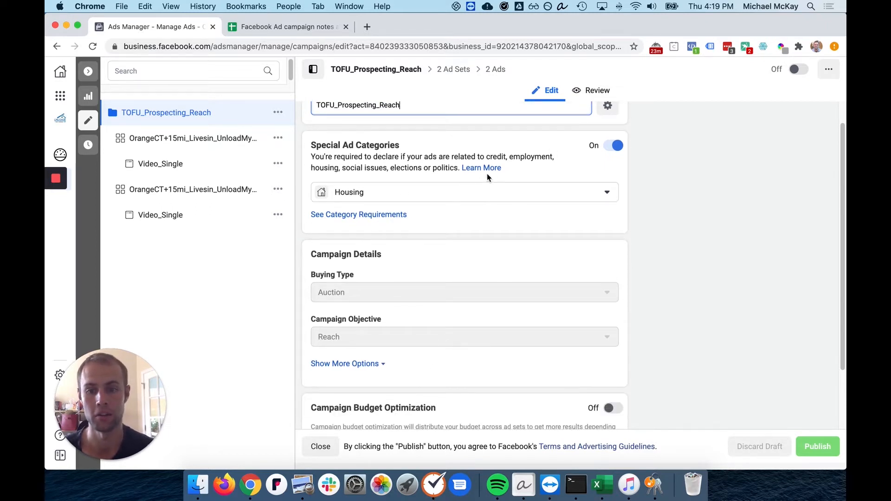
scroll(486, 173, "down", 3)
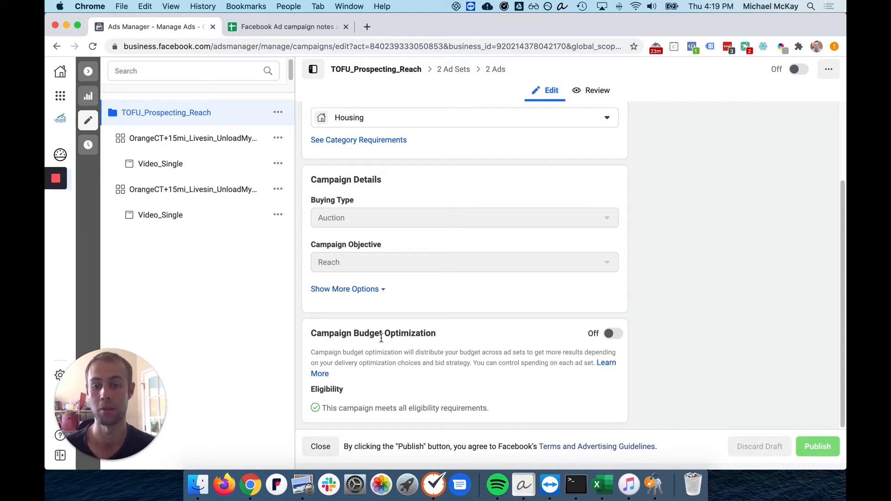
Open the campaign's first ad set and examine each part of its name, from location and page to platform, placements and creative type.
left_click(199, 141)
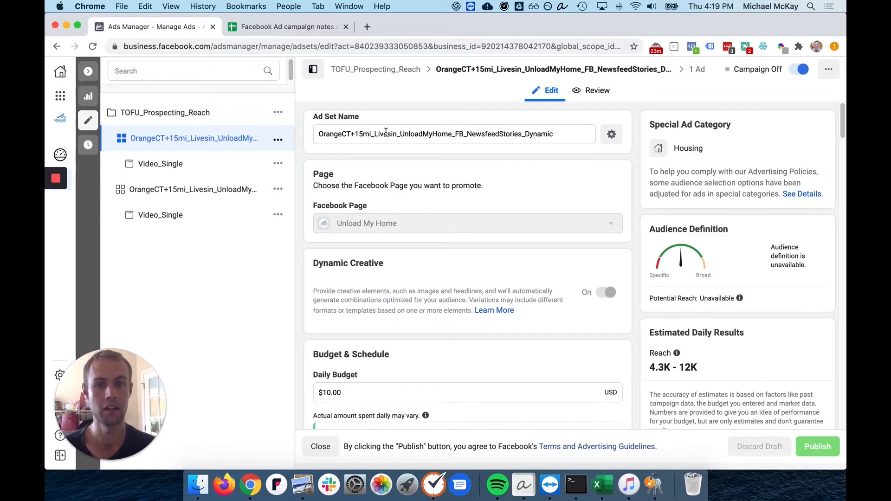
left_click(321, 134)
left_click_drag(321, 134, 558, 135)
left_click(558, 135)
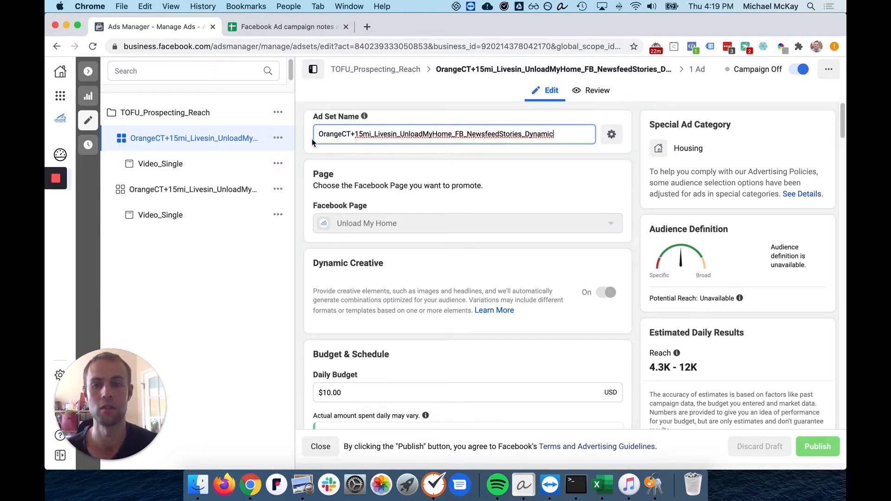
mouse_move(319, 134)
left_mouse_down()
mouse_move(400, 134)
mouse_move(393, 138)
left_mouse_up()
left_click(393, 137)
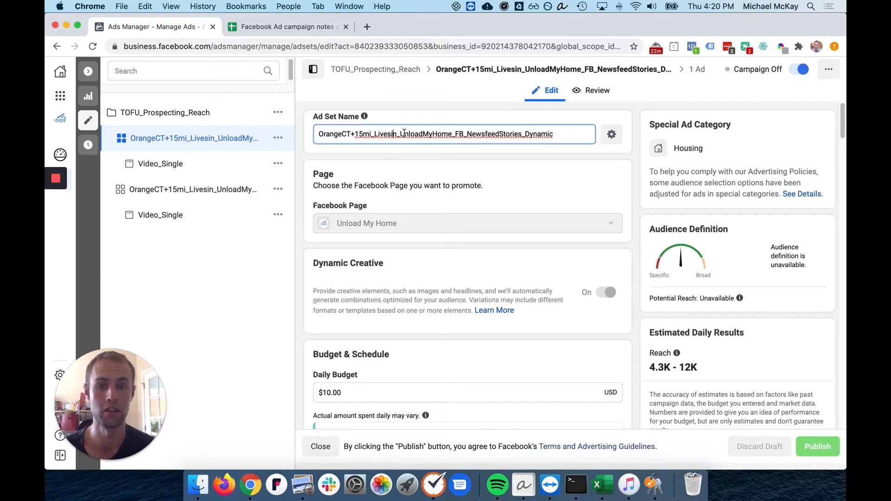
left_click_drag(400, 134, 463, 133)
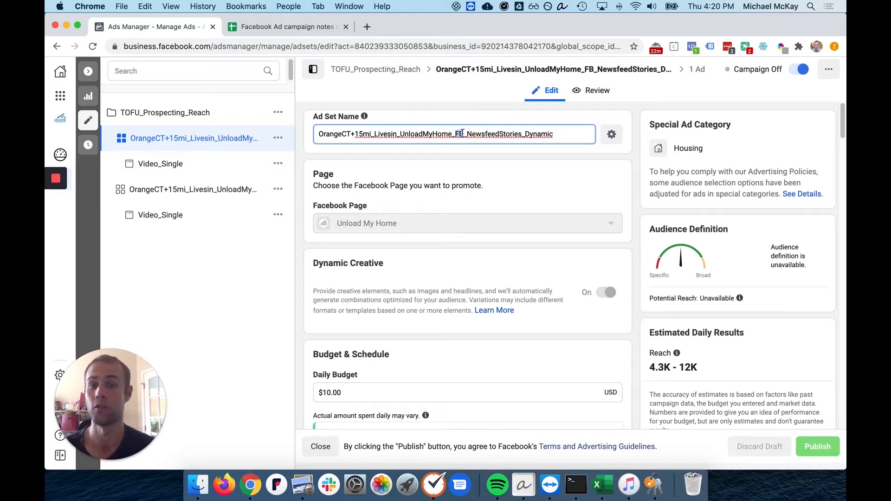
left_click(462, 133)
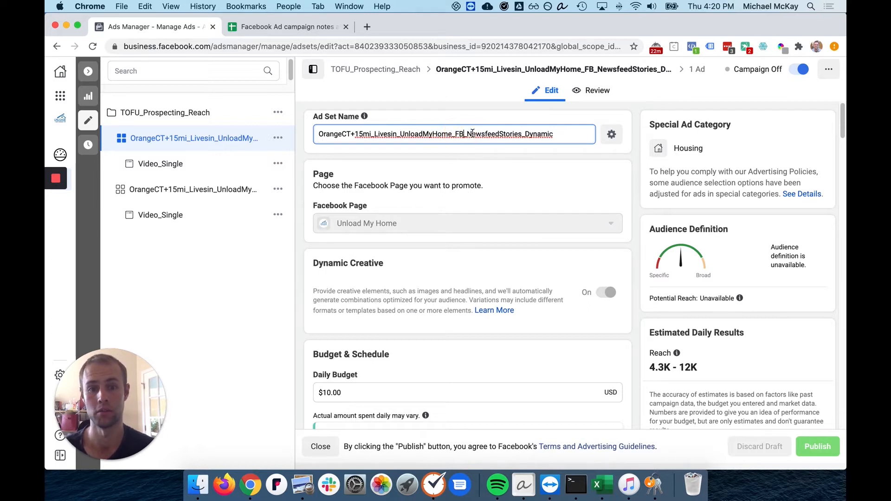
left_click_drag(467, 133, 551, 134)
left_click(534, 133)
left_click(552, 134)
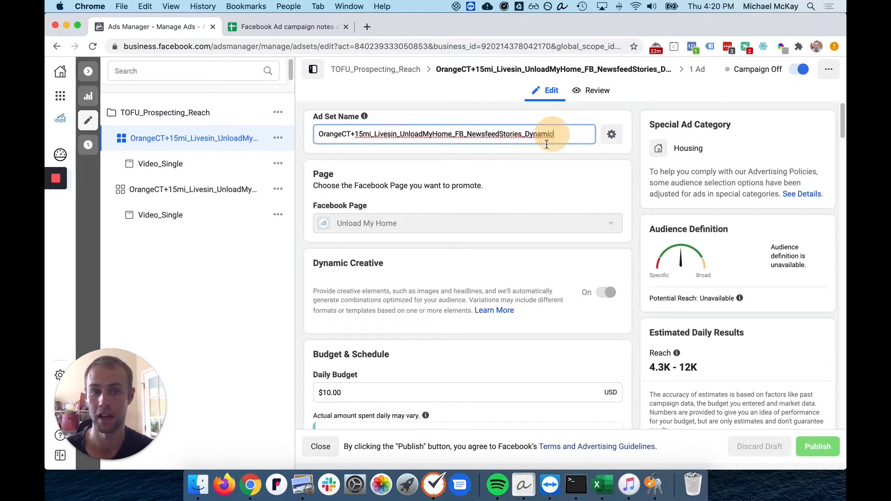
left_click(552, 179)
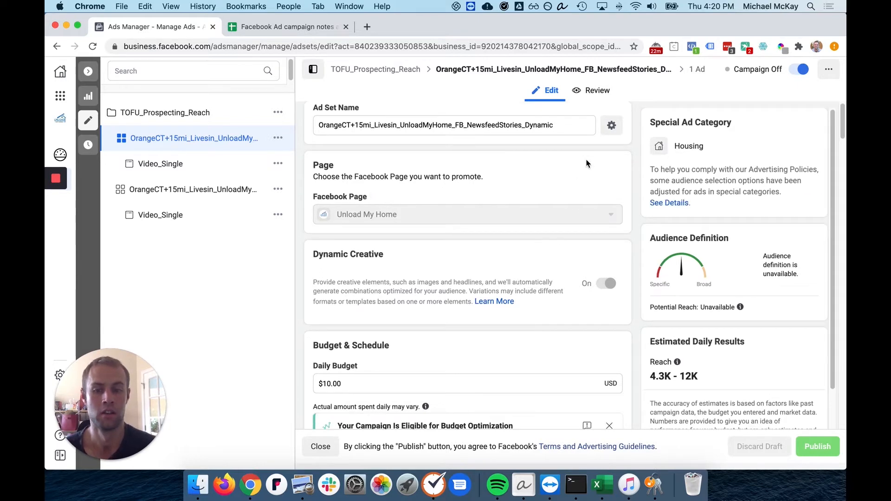
Review the ad set's Dynamic Creative setting, daily budget, estimated reach graph and start and end dates.
scroll(592, 184, "down", 2)
scroll(572, 190, "down", 3)
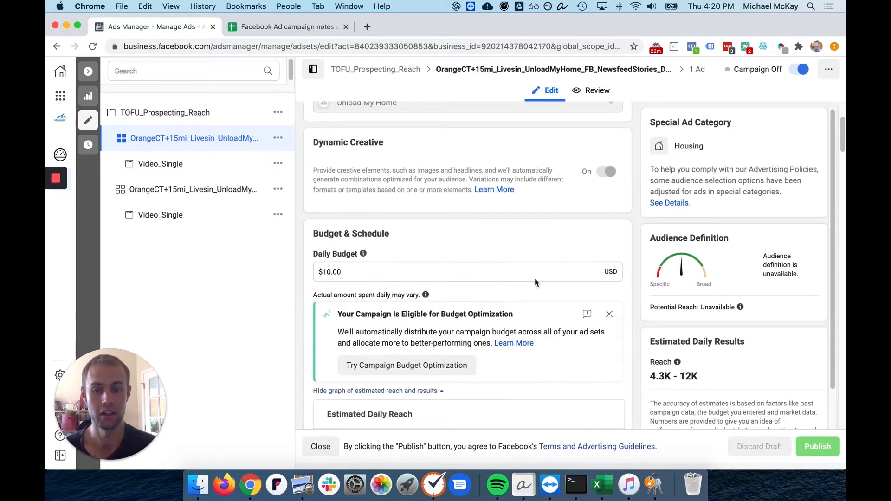
scroll(572, 189, "down", 2)
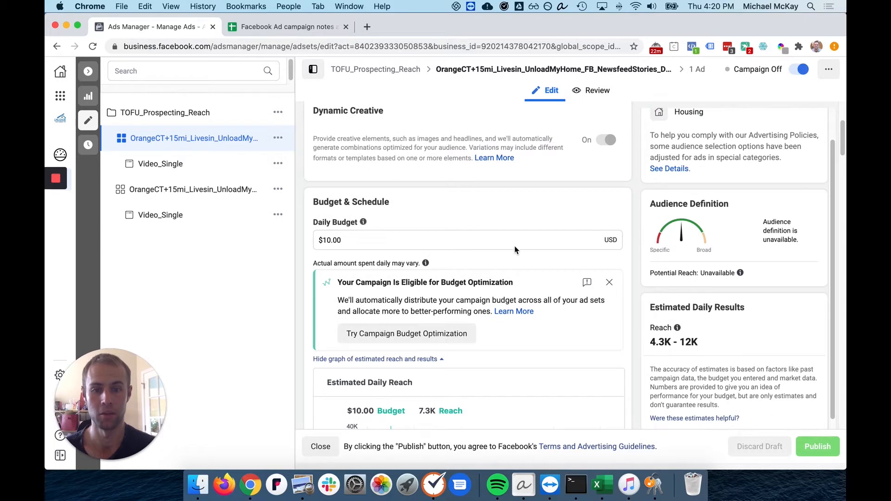
scroll(522, 256, "down", 1)
scroll(525, 257, "down", 5)
scroll(511, 272, "down", 3)
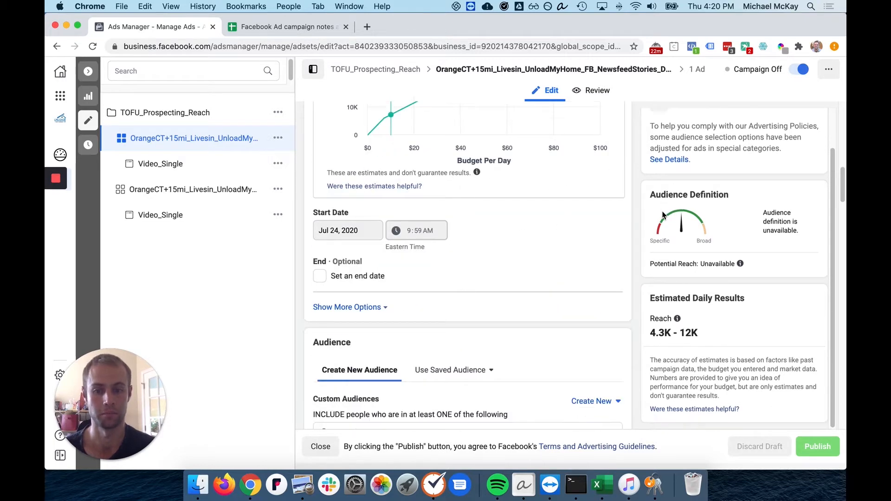
Look through the ad set's audience section, from the custom audiences to the location targeting.
scroll(513, 267, "down", 3)
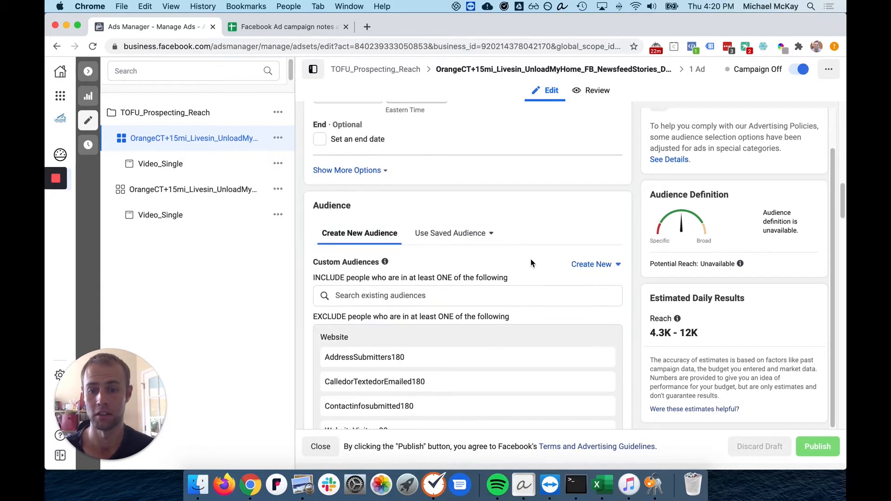
scroll(547, 225, "down", 6)
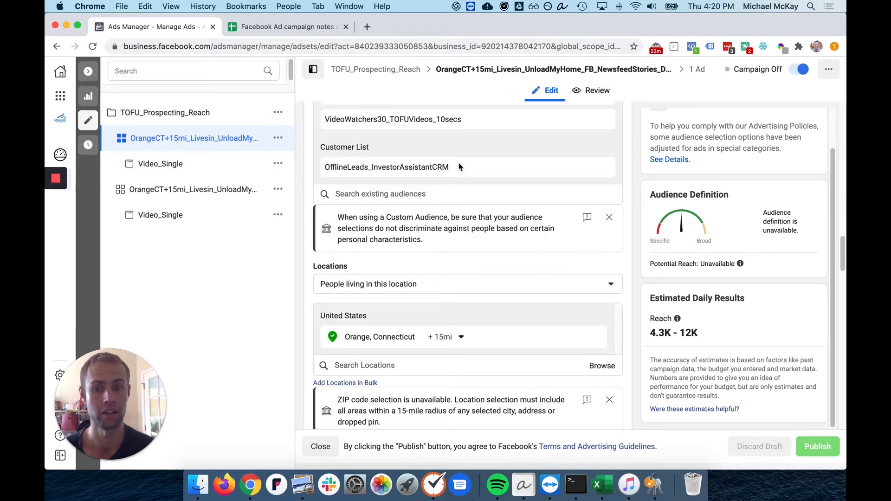
scroll(518, 244, "down", 1)
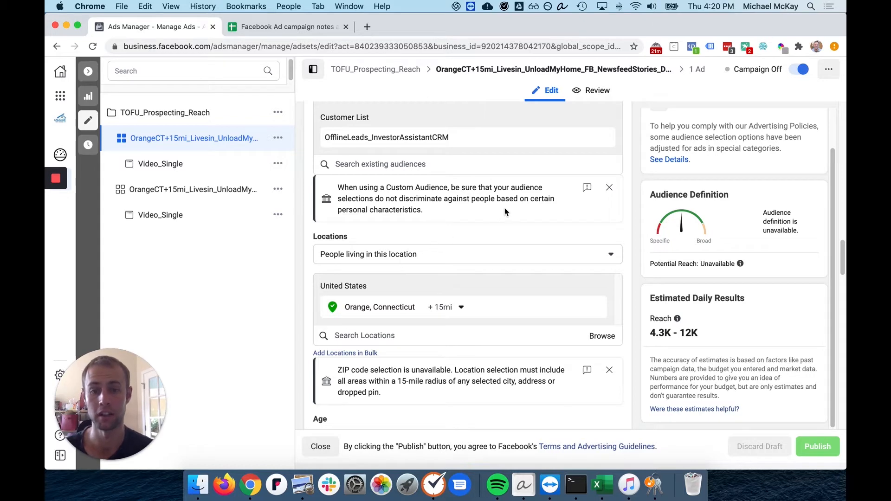
scroll(501, 246, "up", 2)
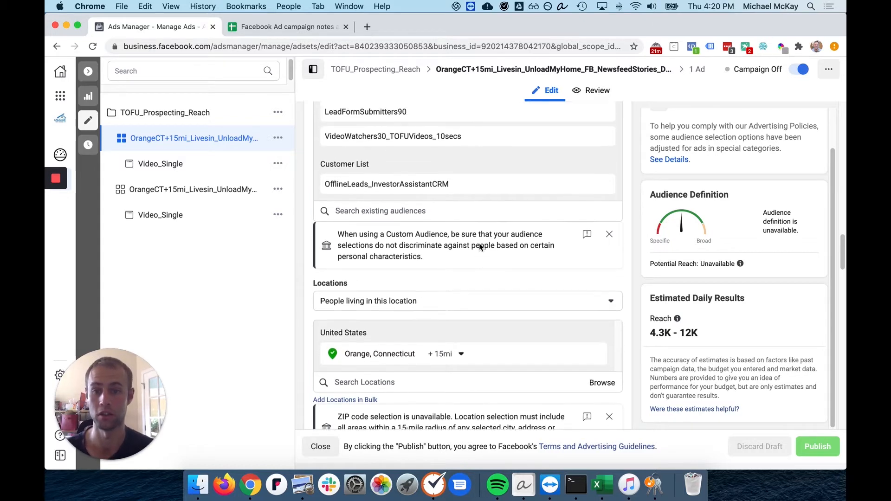
scroll(480, 247, "up", 10)
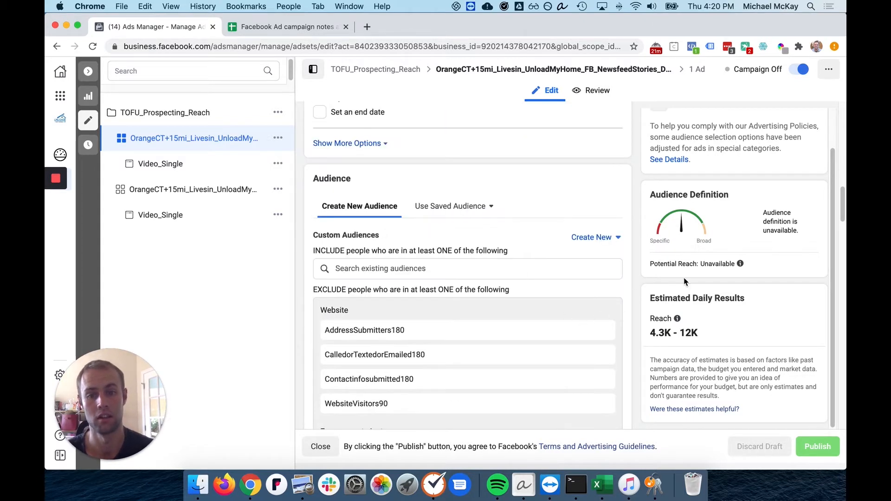
Examine the excluded custom audiences in the website, Instagram engagement, page engagement and customer list groups.
scroll(510, 236, "down", 5)
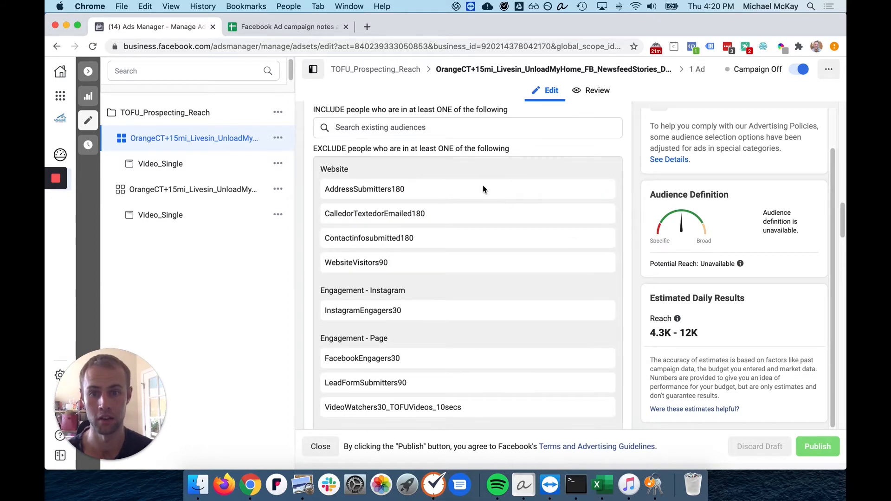
scroll(544, 241, "down", 1)
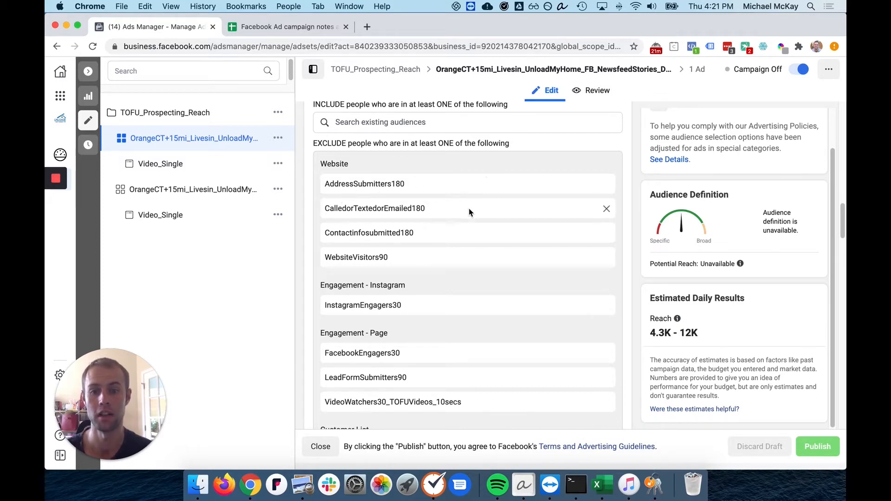
scroll(491, 201, "down", 1)
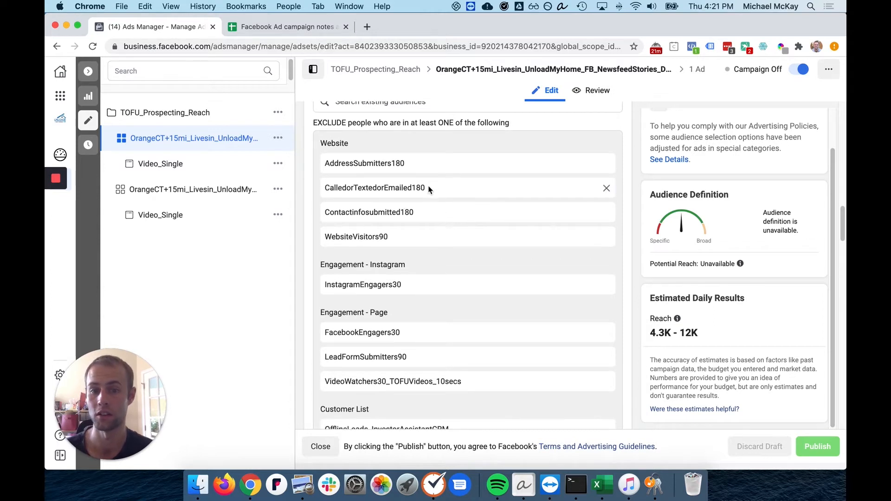
scroll(479, 180, "down", 1)
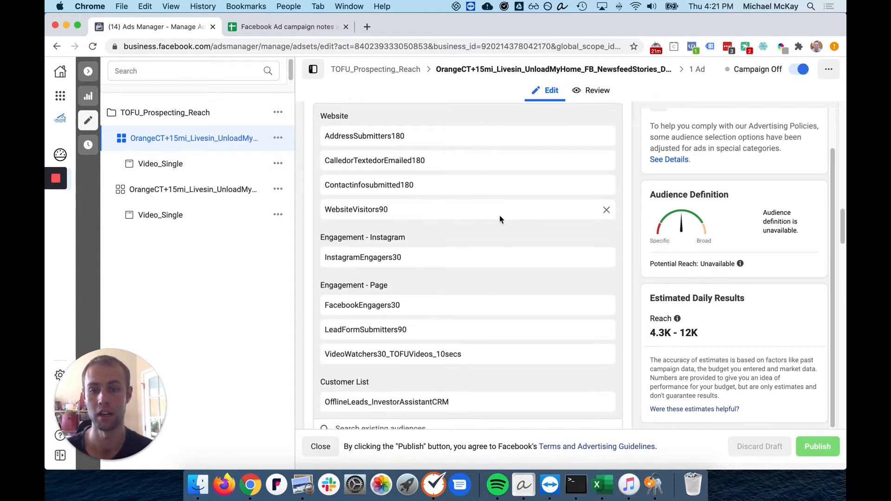
scroll(500, 219, "down", 1)
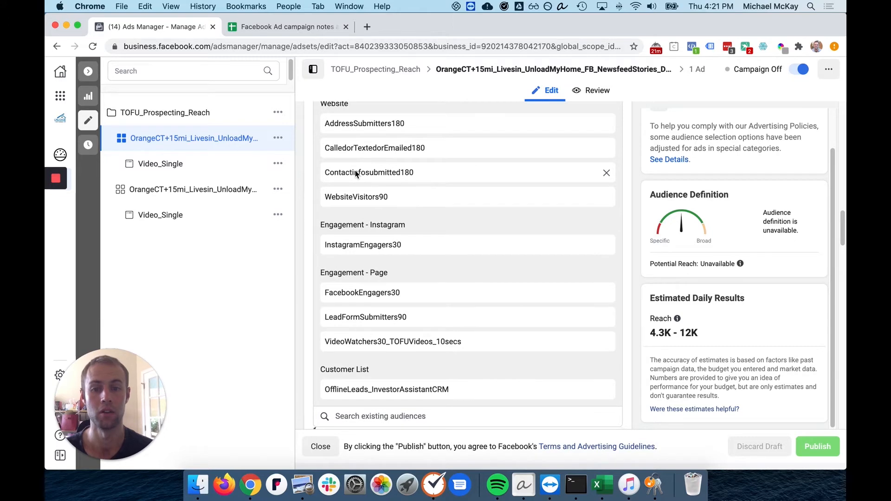
scroll(438, 159, "down", 2)
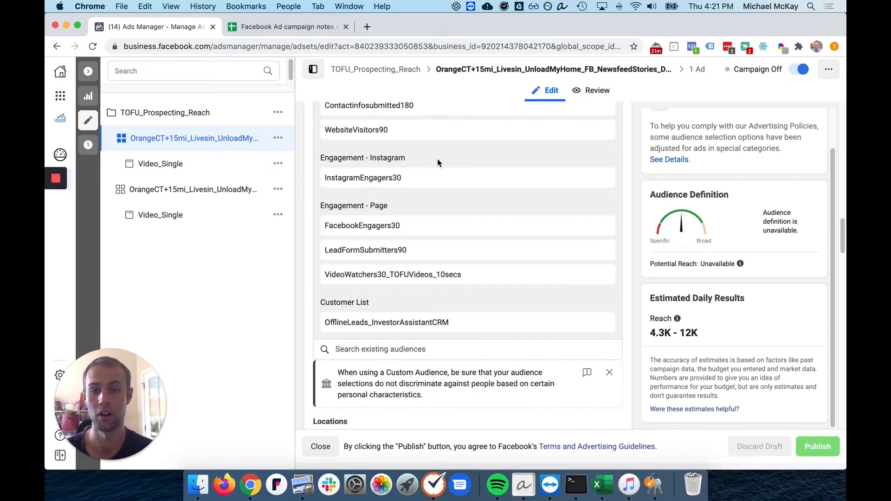
scroll(491, 147, "down", 1)
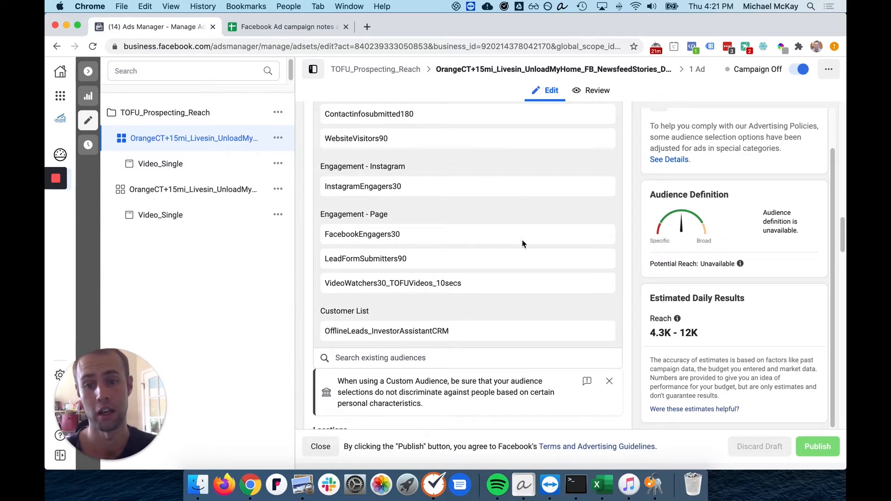
scroll(518, 260, "down", 1)
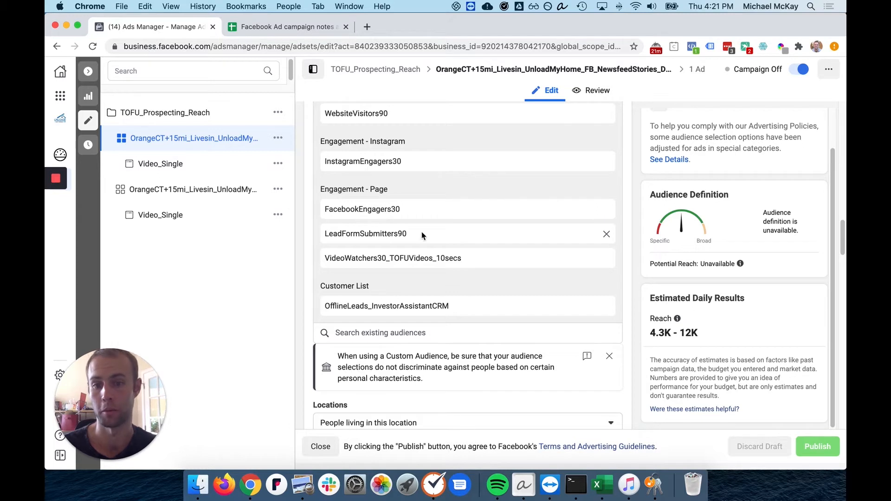
scroll(447, 227, "down", 1)
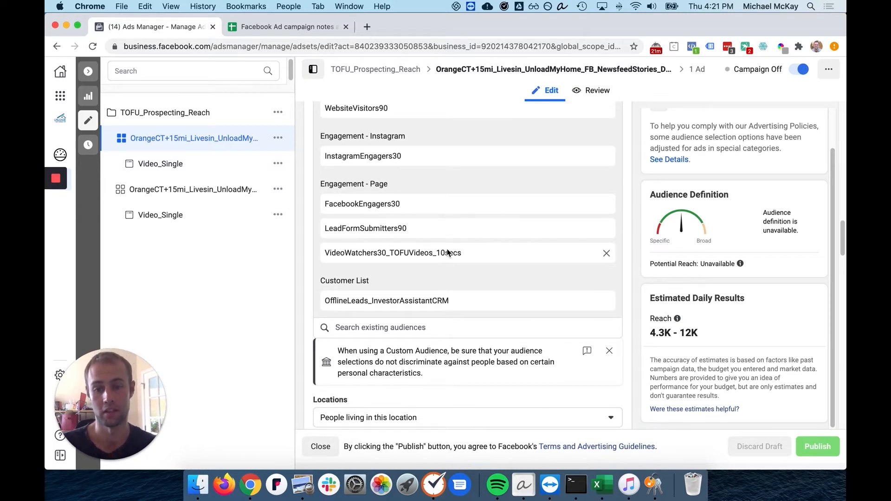
scroll(357, 278, "down", 2)
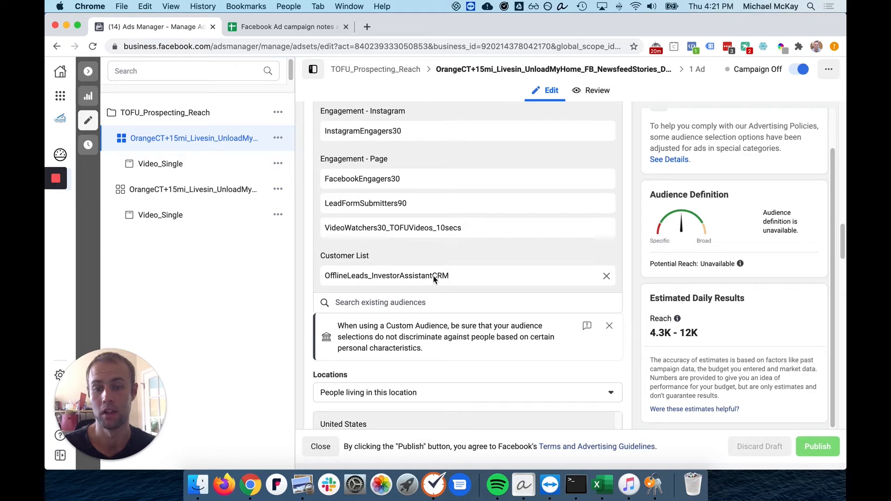
scroll(519, 285, "up", 1)
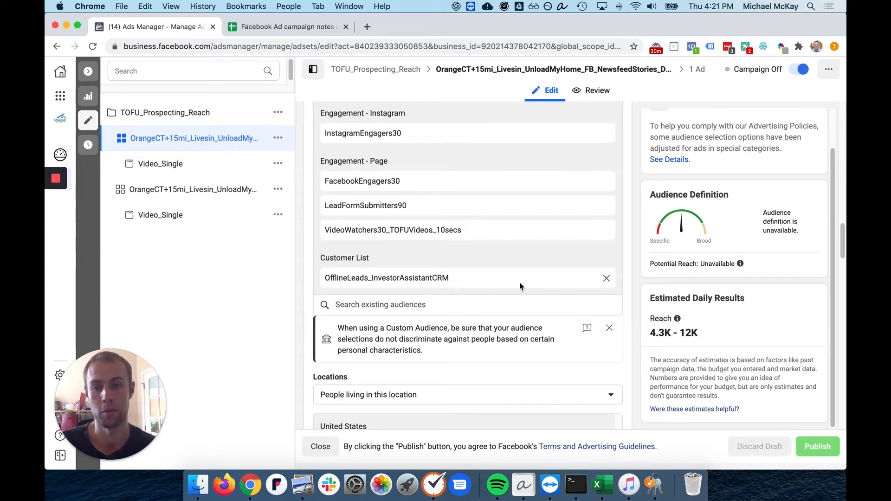
scroll(519, 282, "up", 2)
scroll(397, 231, "up", 2)
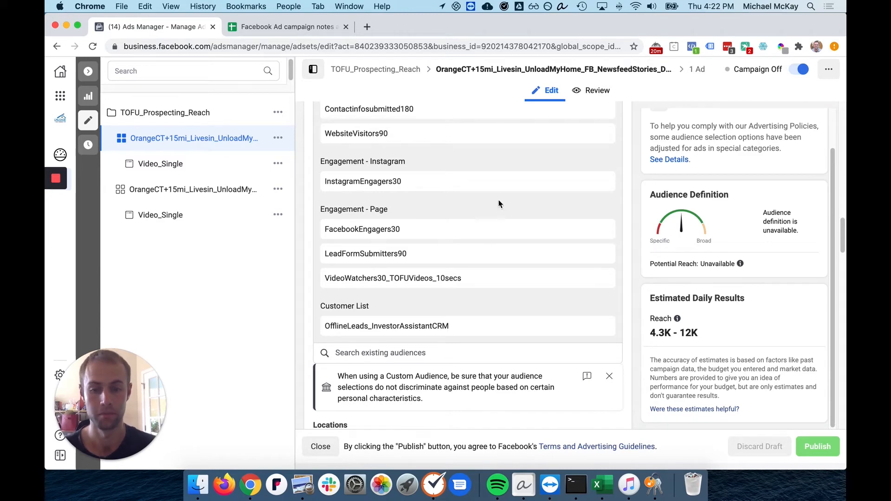
Review the age, gender, detailed targeting and language settings, and the manual placements from Feeds through Apps and Sites.
scroll(499, 202, "down", 3)
scroll(500, 200, "down", 10)
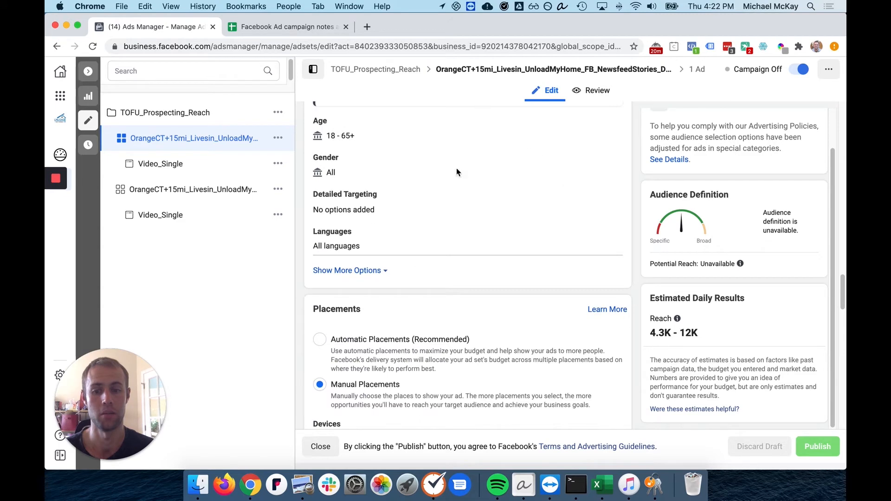
scroll(446, 241, "down", 5)
scroll(445, 265, "down", 5)
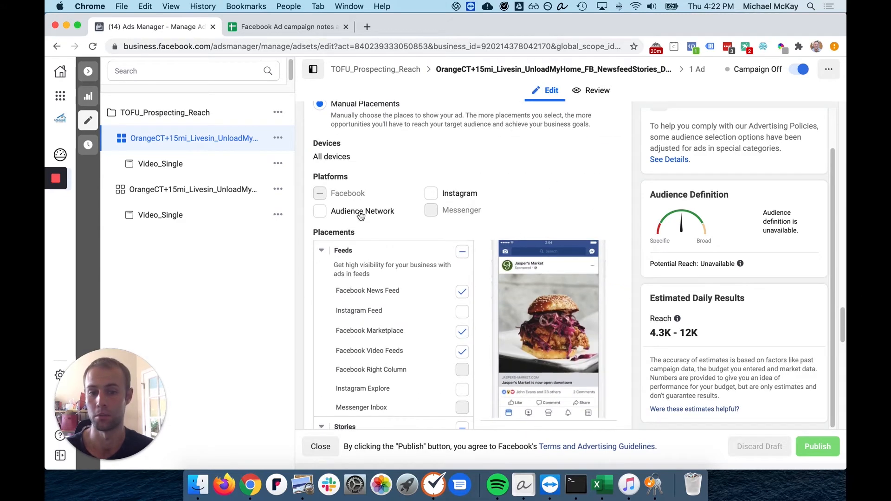
scroll(359, 278, "down", 1)
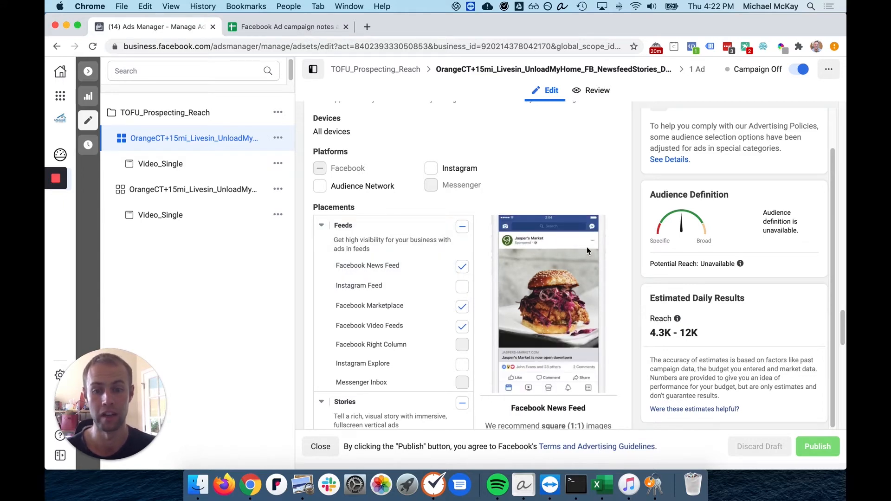
scroll(577, 287, "down", 1)
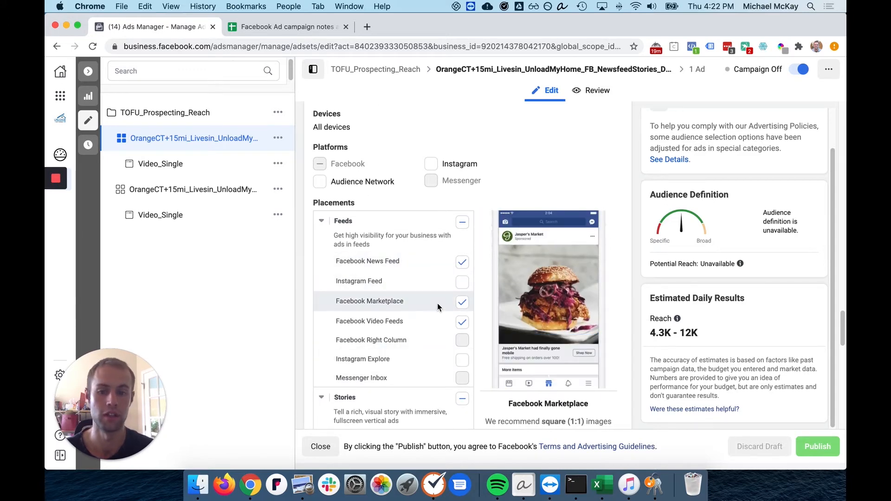
scroll(447, 312, "down", 1)
scroll(446, 311, "down", 5)
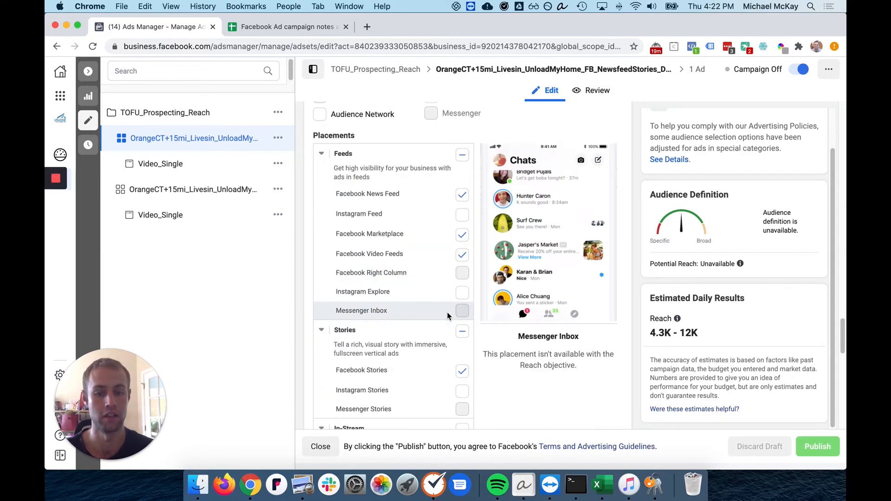
scroll(440, 290, "down", 14)
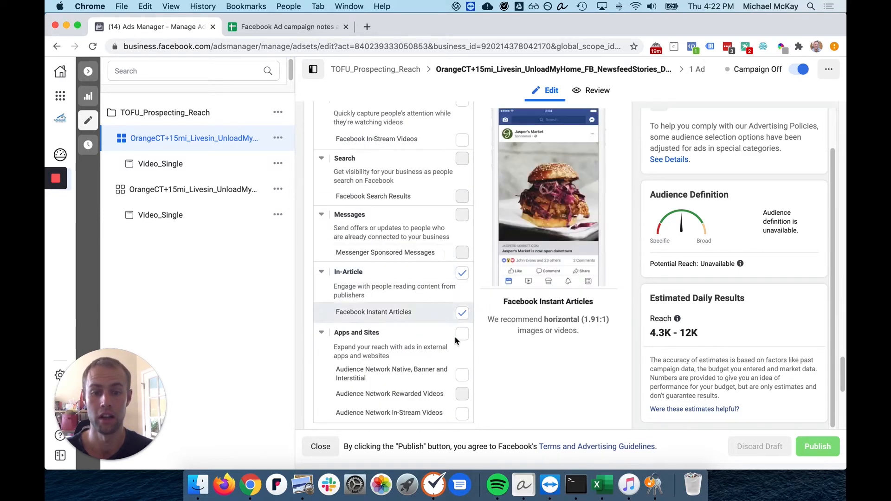
Recheck the ad set's placements and review its Optimization & Delivery section, including the optional bid control.
scroll(454, 287, "down", 4)
scroll(454, 287, "up", 13)
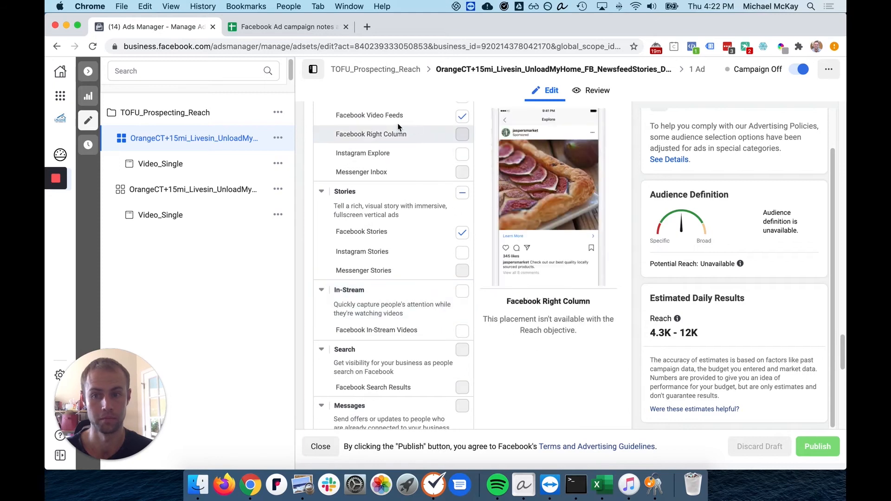
scroll(444, 285, "down", 10)
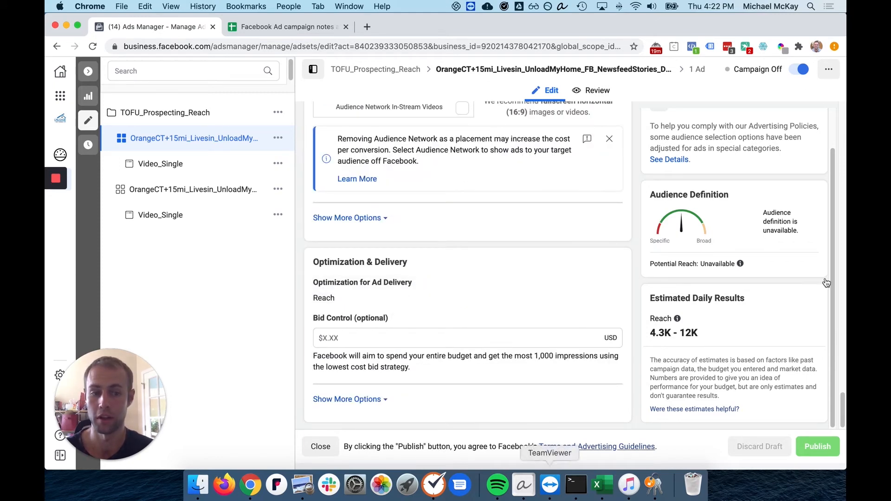
scroll(460, 172, "up", 15)
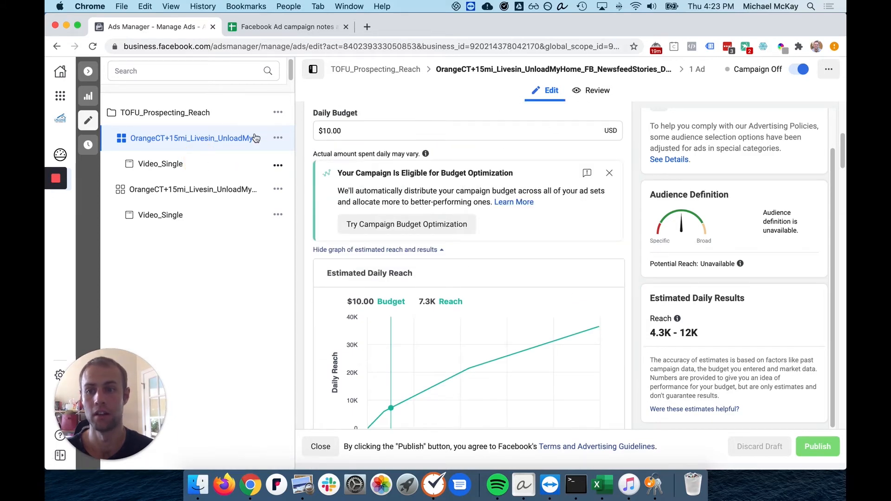
Open the Video_Single ad under the first ad set, examine the videos in its media list and mute the sound.
left_click(245, 171)
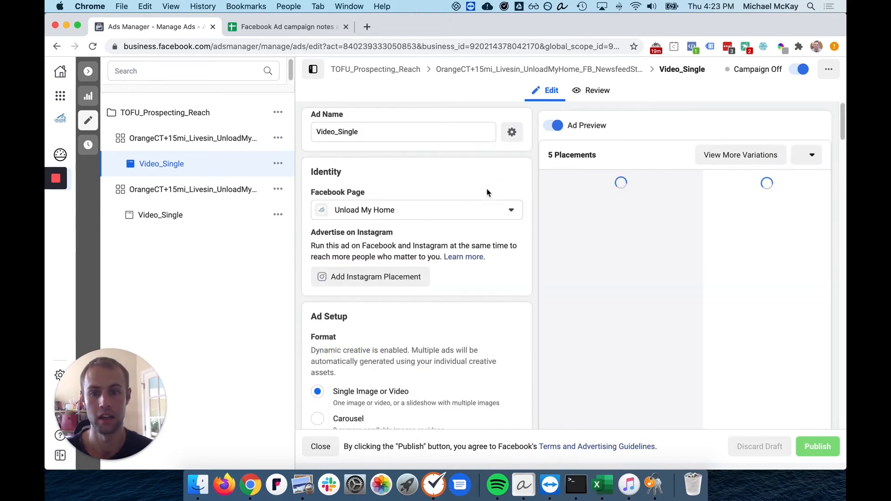
scroll(501, 186, "down", 10)
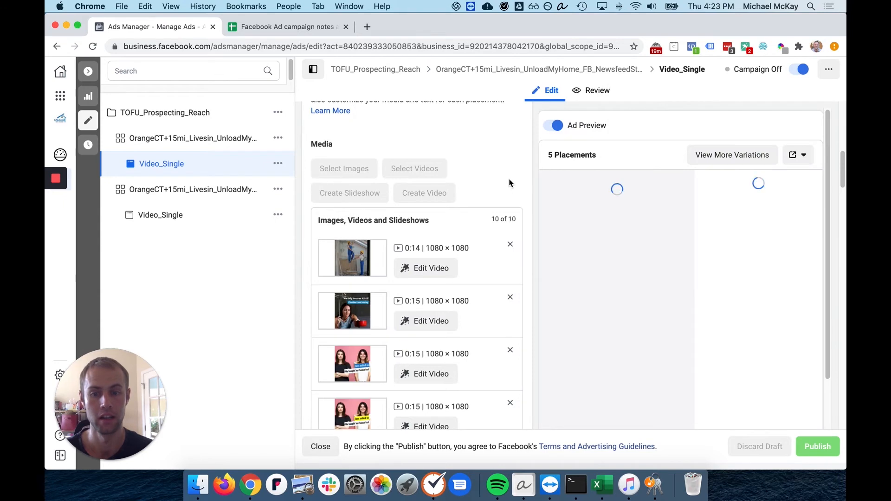
scroll(443, 179, "down", 2)
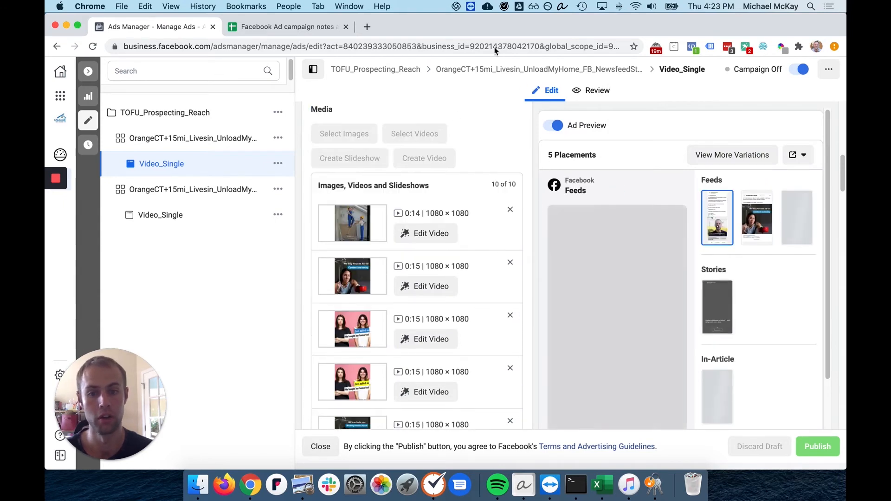
scroll(445, 173, "down", 3)
scroll(451, 166, "down", 1)
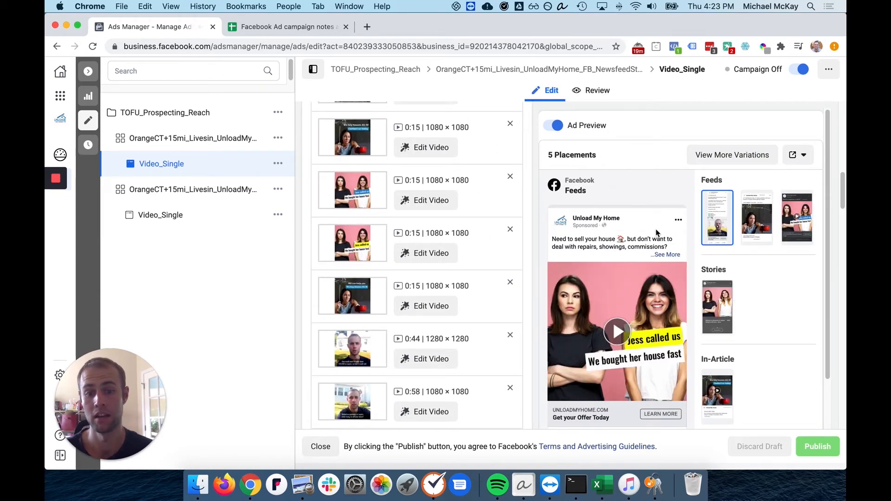
key("XF86AudioMute")
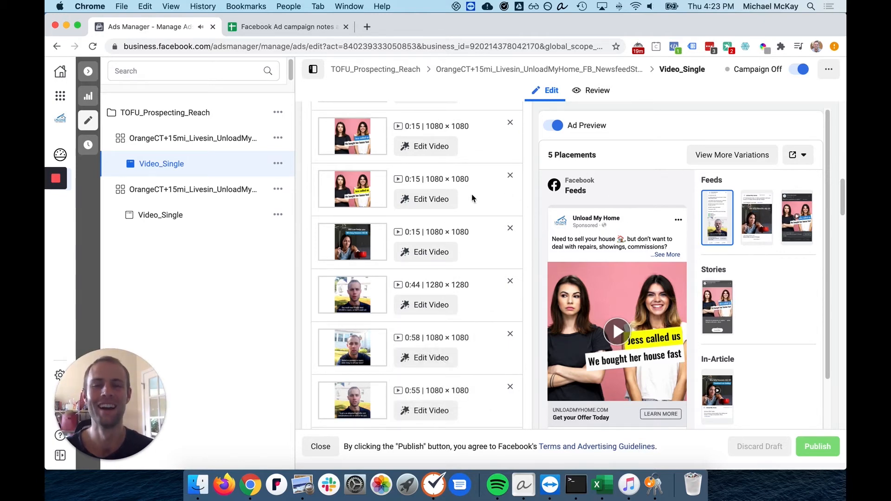
scroll(471, 194, "up", 1)
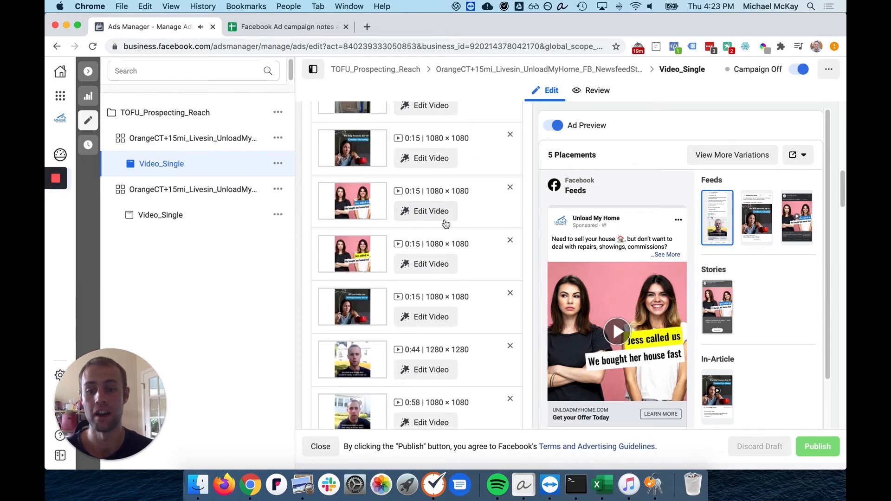
scroll(444, 222, "down", 2)
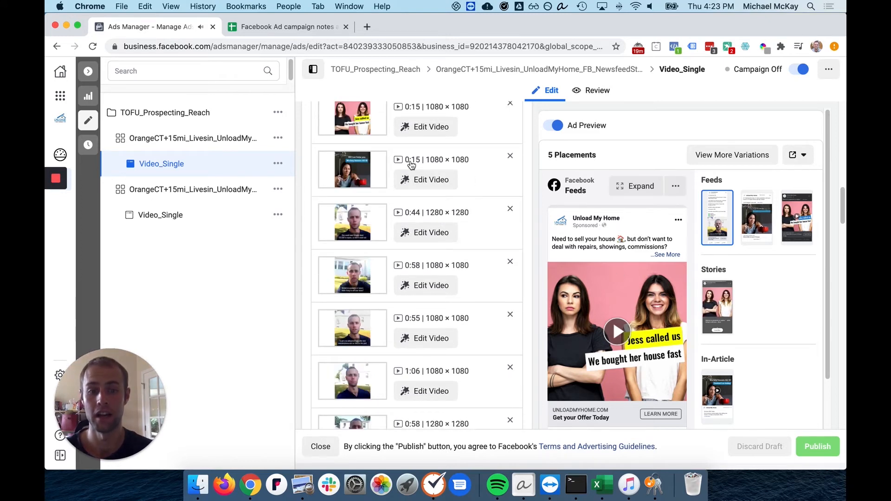
scroll(448, 249, "down", 3)
scroll(472, 209, "up", 3)
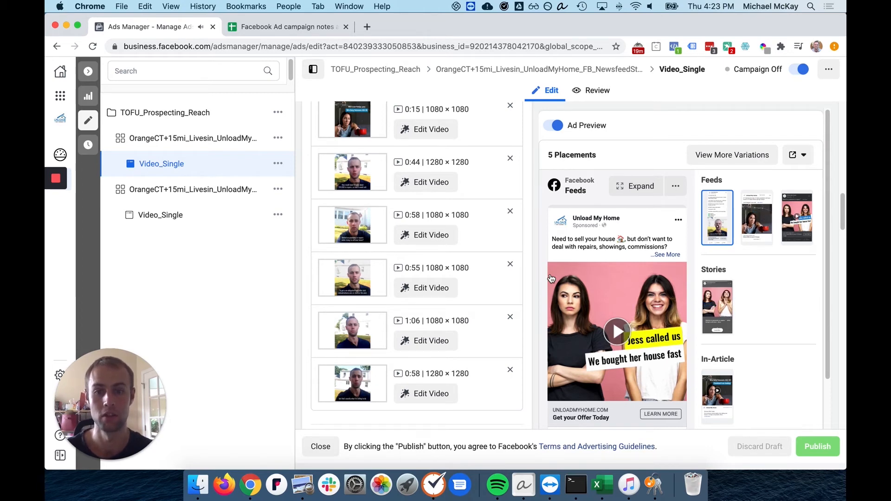
Review the ad's name, Facebook Page identity and format, checking the Video and Single parts of the name.
scroll(478, 183, "up", 5)
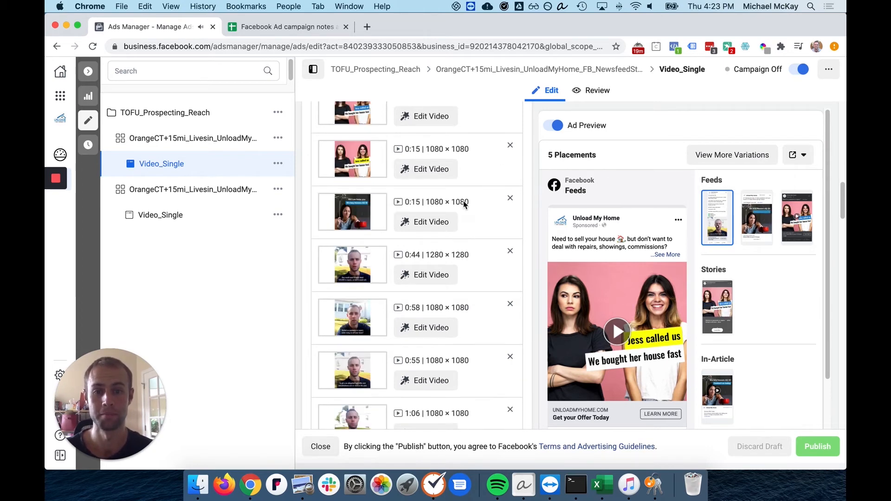
scroll(464, 199, "up", 15)
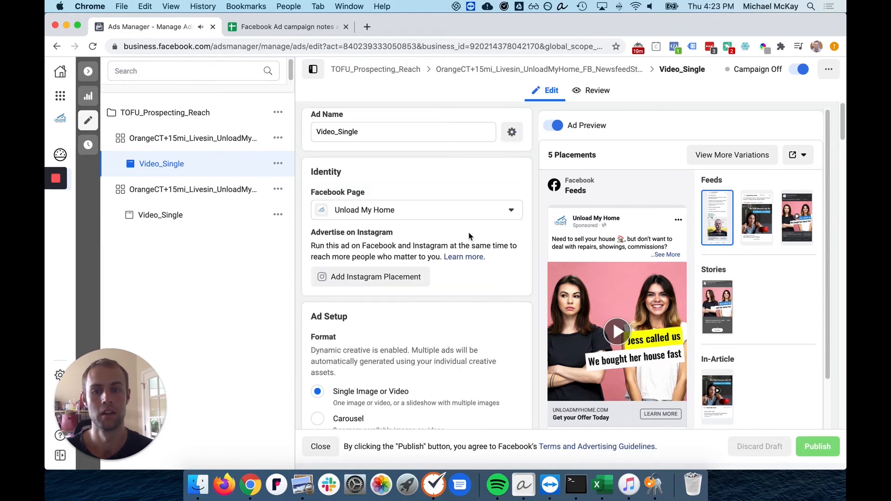
scroll(538, 209, "down", 2)
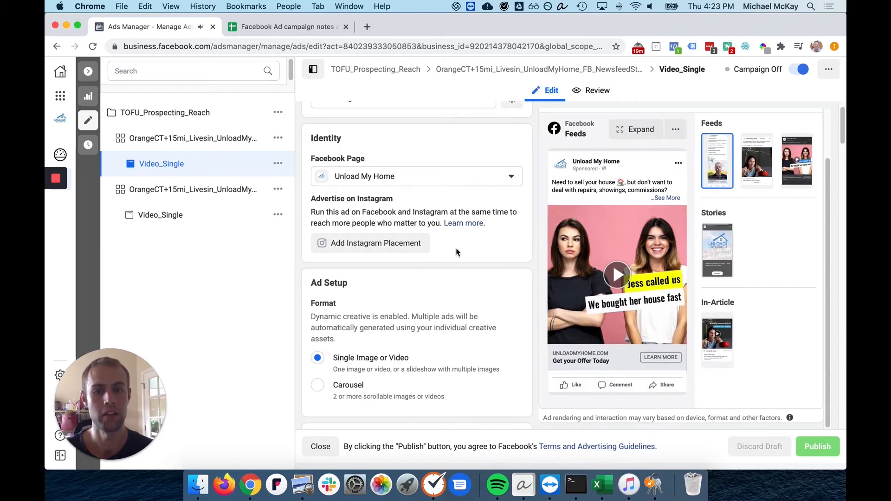
scroll(459, 240, "up", 2)
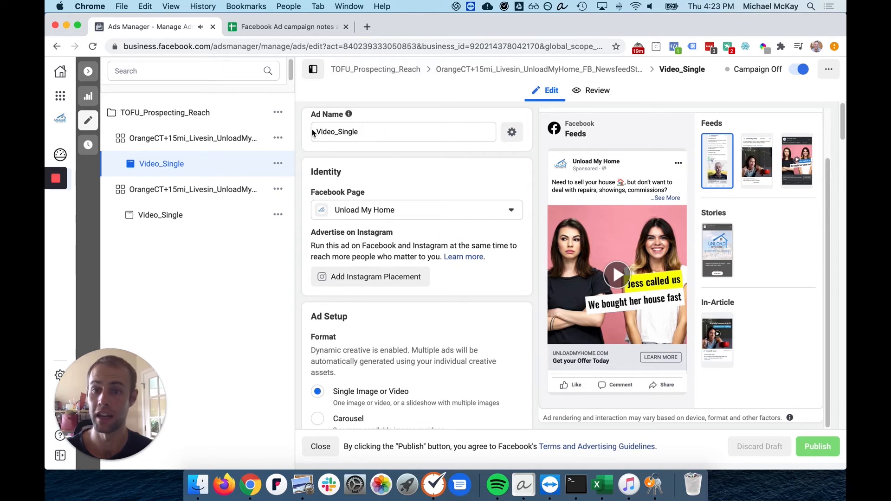
left_click(330, 133)
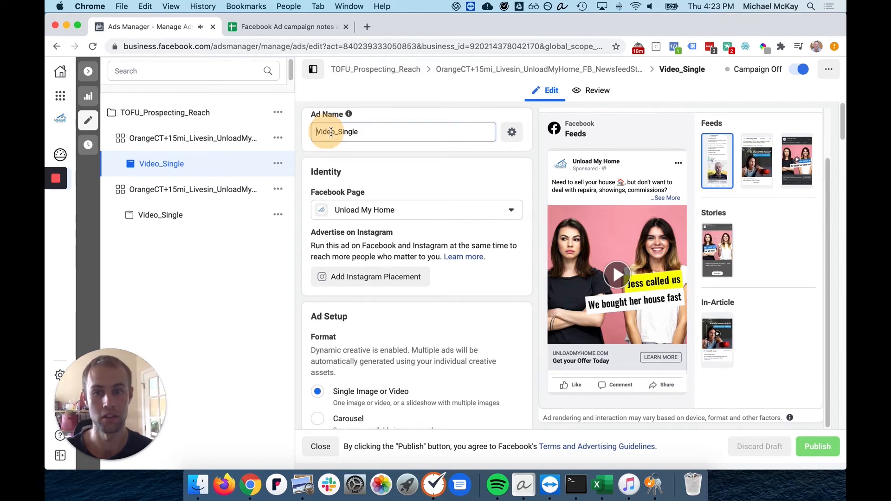
mouse_move(330, 132)
left_mouse_down()
mouse_move(346, 132)
mouse_move(320, 132)
mouse_move(339, 132)
left_mouse_up()
left_click(335, 133)
left_click(355, 132)
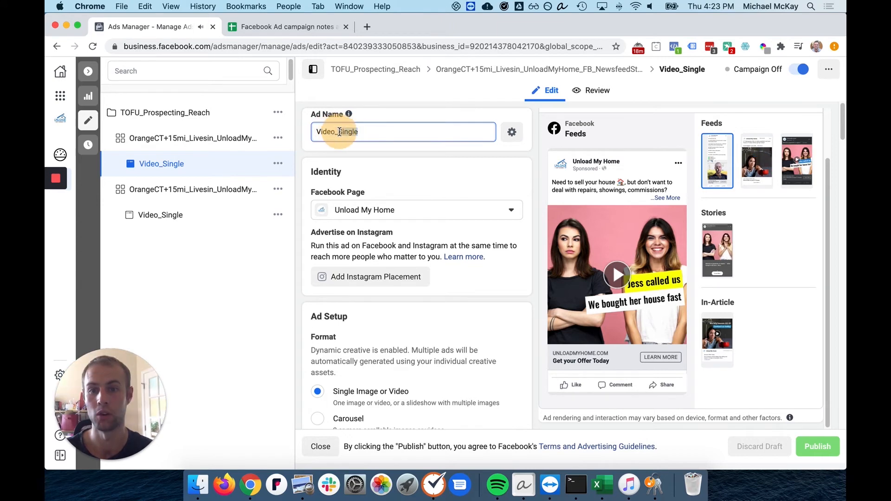
left_click(385, 130)
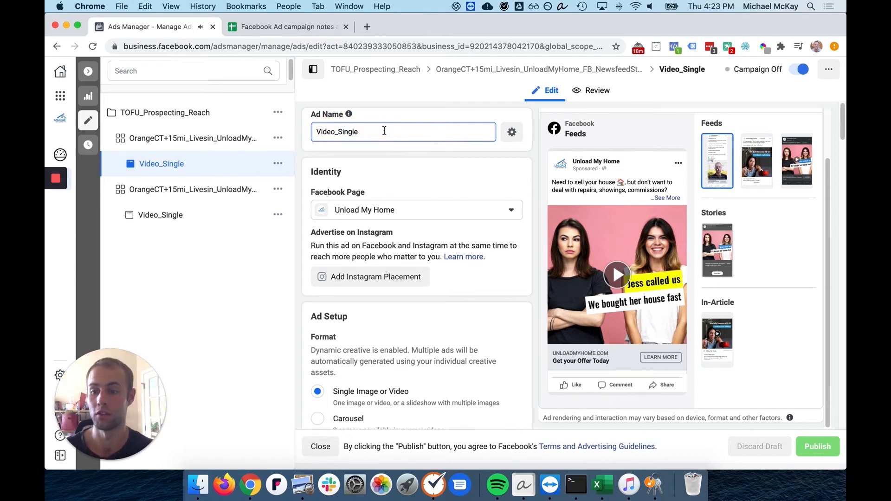
Look through the ad's format, media list, Optimize Creative For Each Person setting and primary text variations.
scroll(482, 114, "down", 1)
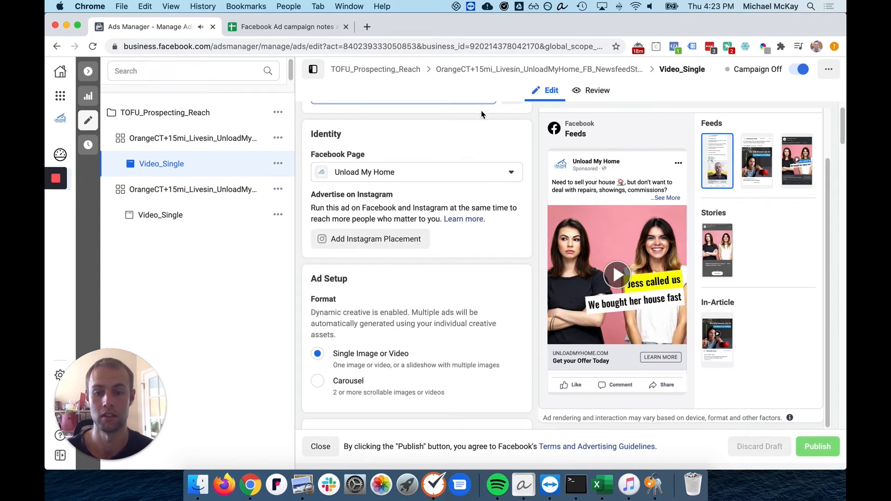
scroll(506, 126, "down", 10)
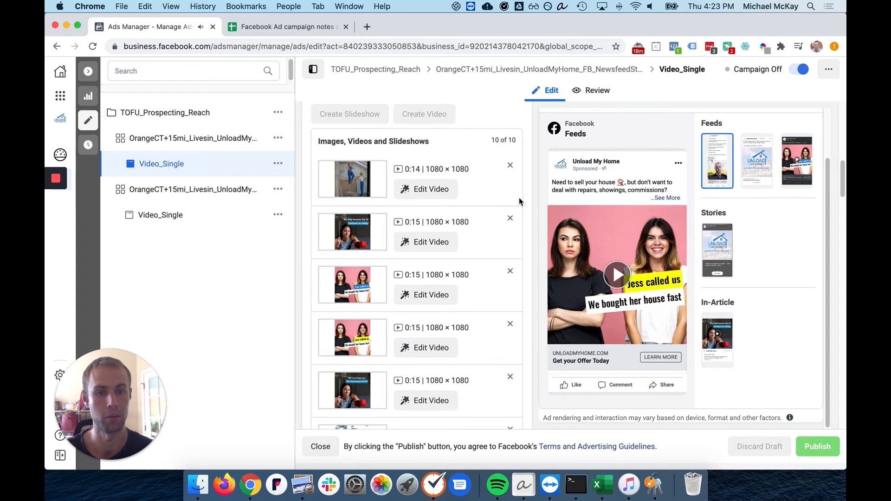
scroll(487, 200, "down", 6)
scroll(488, 201, "down", 6)
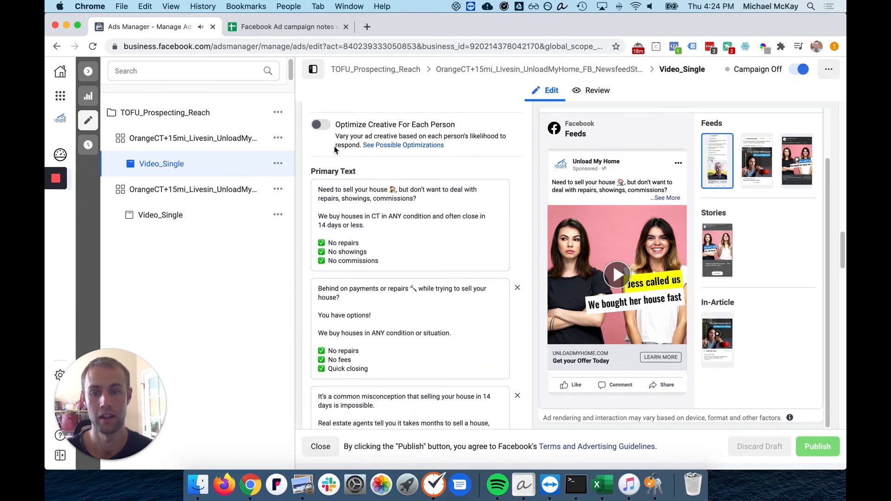
scroll(420, 147, "down", 8)
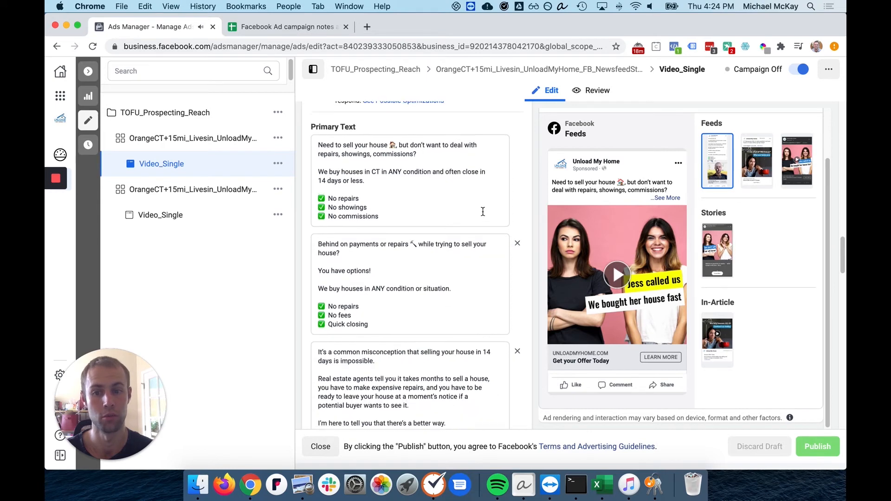
scroll(484, 211, "down", 3)
left_click(495, 244)
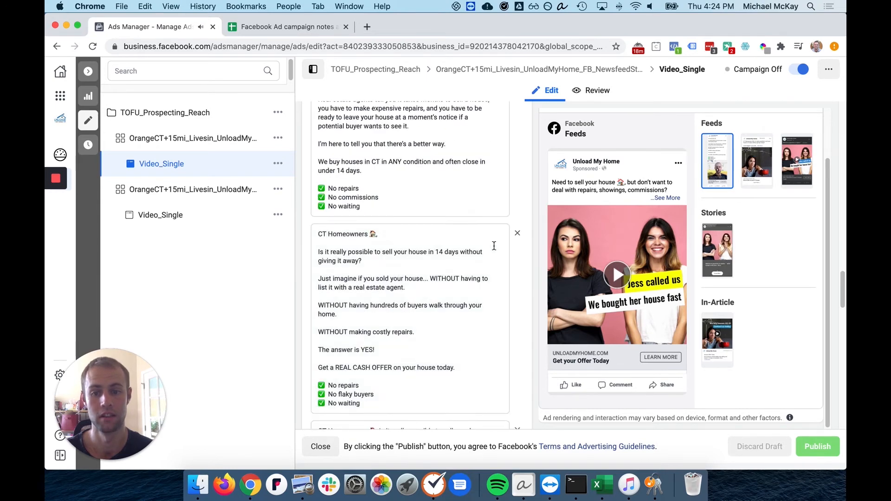
scroll(477, 230, "down", 5)
scroll(475, 228, "down", 3)
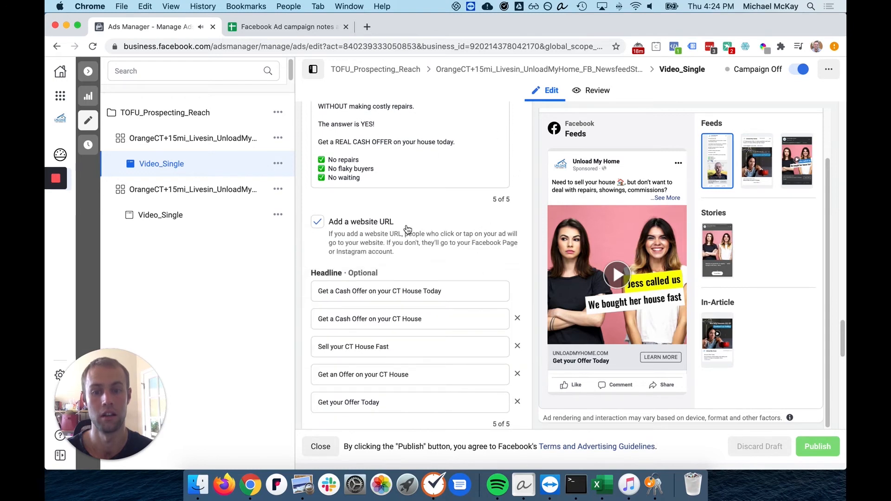
Examine the ad's website URL option, headline variations, description, website URL, display link and call to action.
scroll(502, 215, "down", 1)
scroll(464, 216, "down", 1)
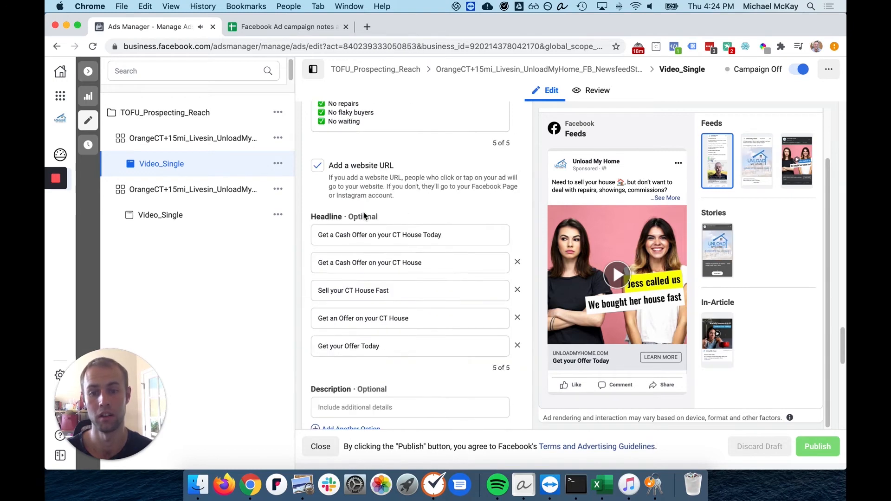
scroll(382, 189, "down", 2)
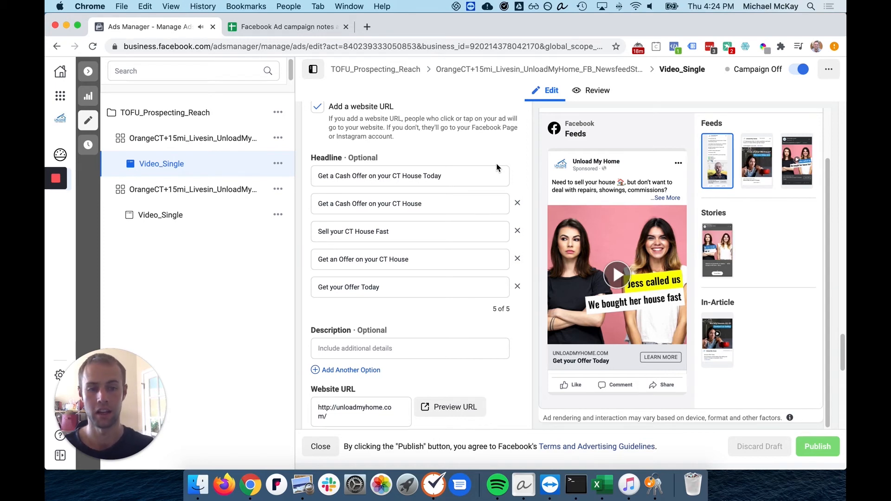
scroll(488, 205, "down", 5)
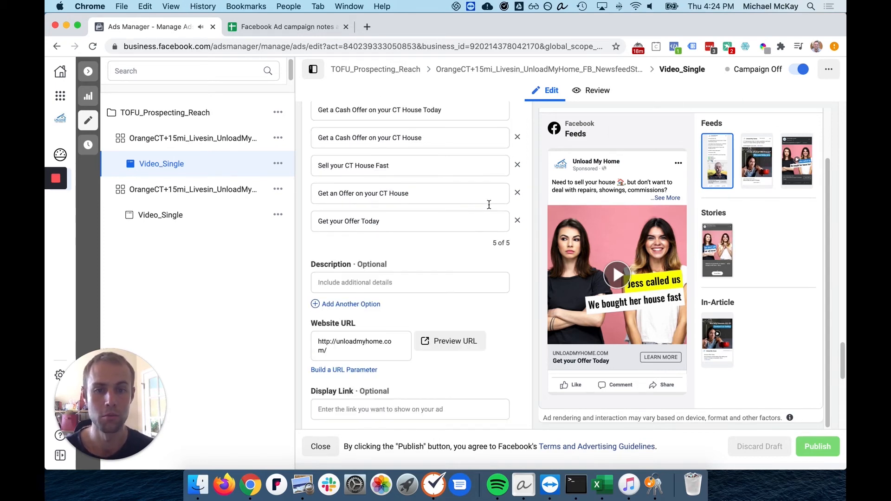
scroll(489, 205, "up", 8)
scroll(490, 205, "down", 20)
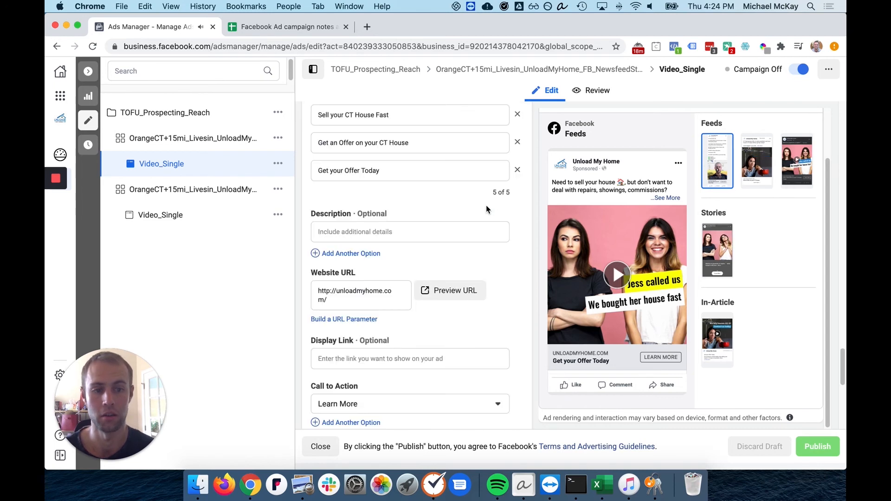
scroll(488, 209, "up", 10)
scroll(492, 207, "down", 3)
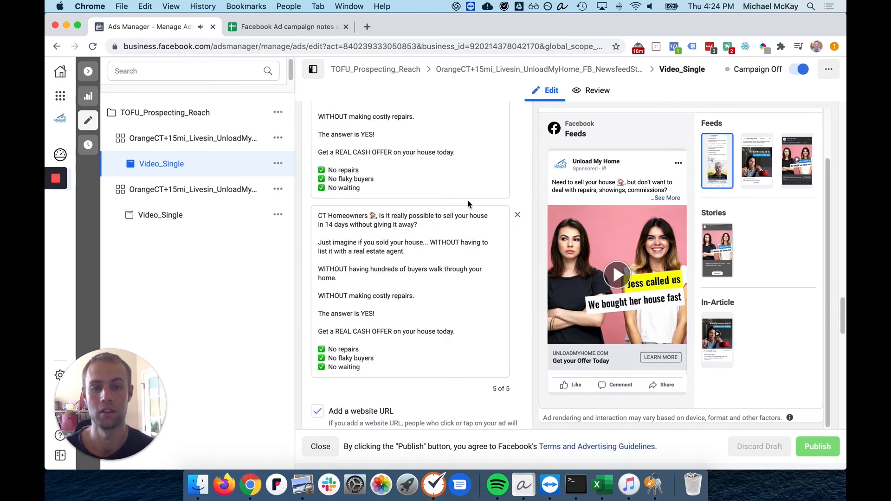
scroll(481, 200, "down", 2)
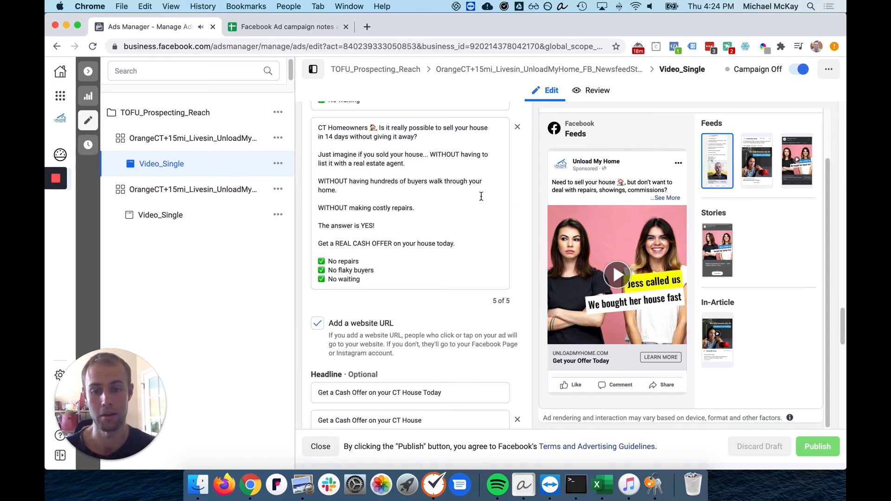
scroll(481, 196, "down", 8)
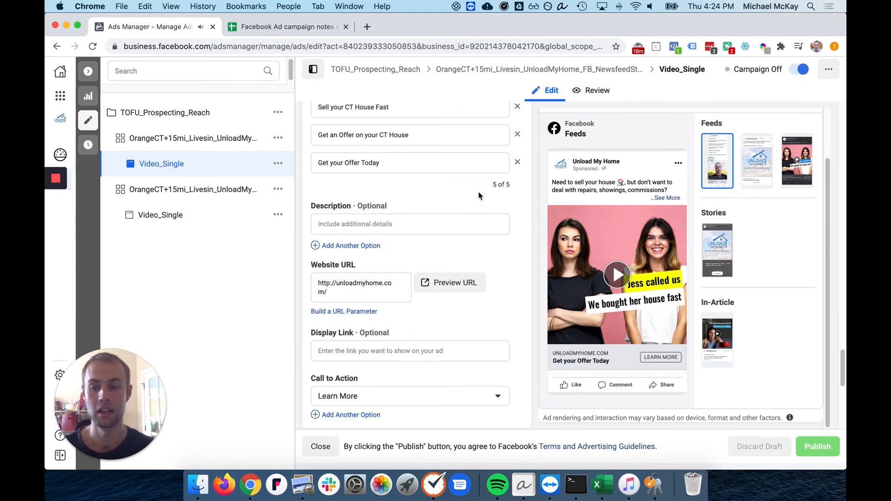
Review the ad's tracking section, including the Facebook Pixel, app events, offline events and URL parameters.
scroll(527, 176, "down", 2)
scroll(534, 180, "down", 3)
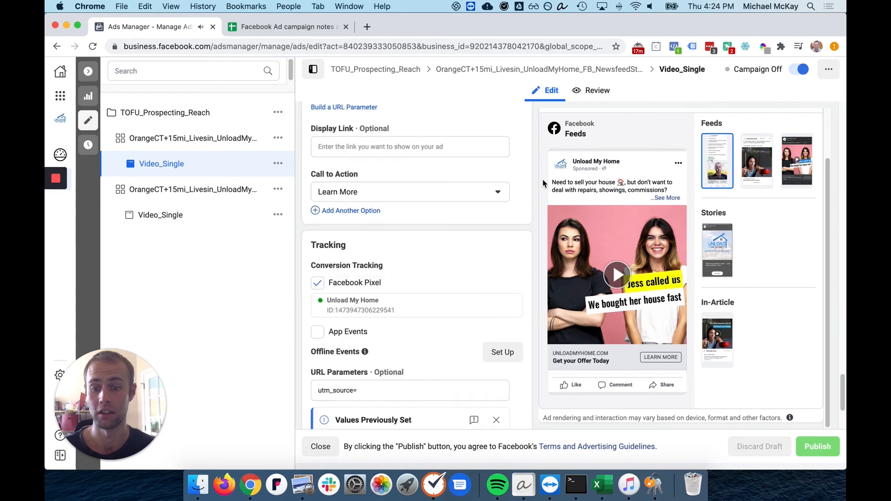
scroll(325, 260, "down", 1)
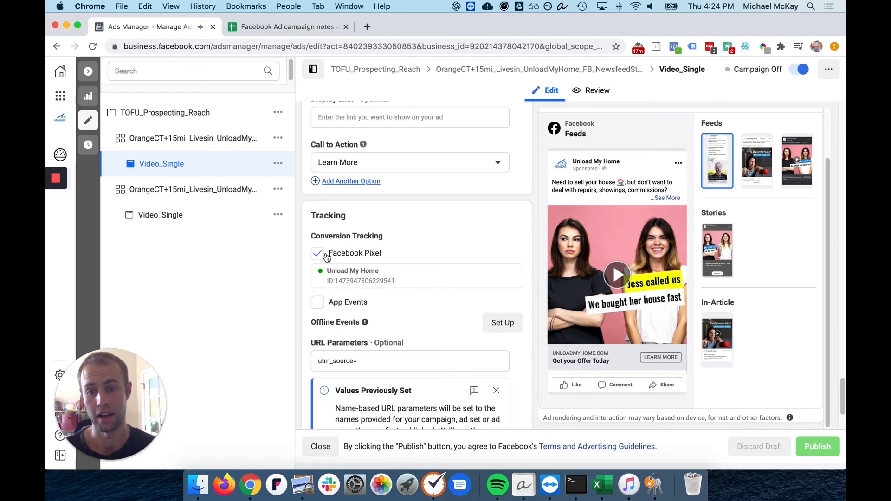
scroll(518, 225, "down", 1)
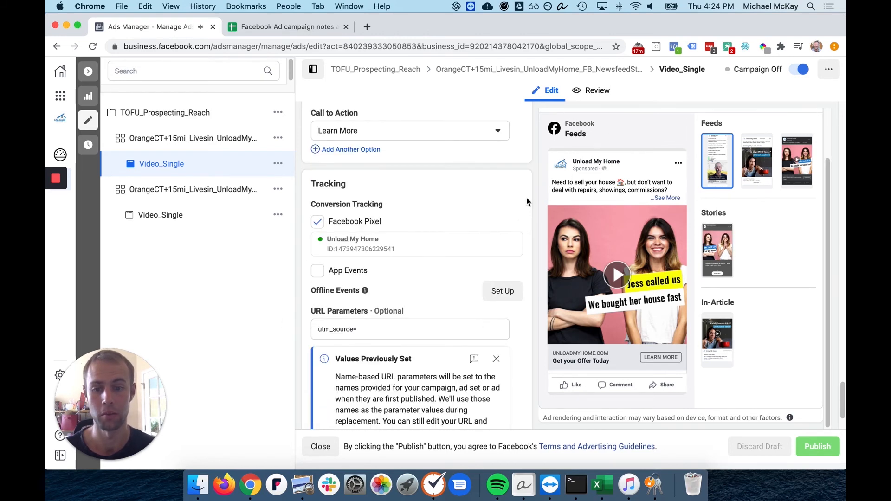
scroll(489, 272, "down", 1)
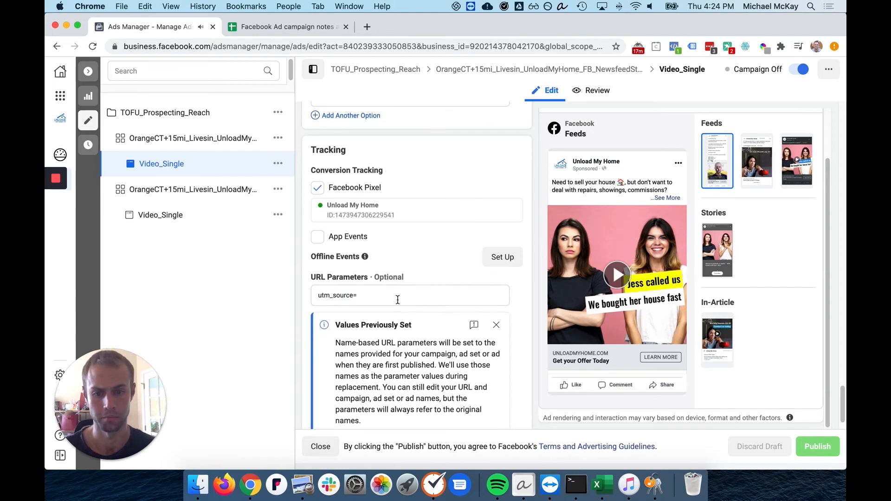
Expand the ad's URL parameters and examine the full UTM string with its placement, medium, campaign name, ad set name and ad name tags.
scroll(371, 260, "down", 1)
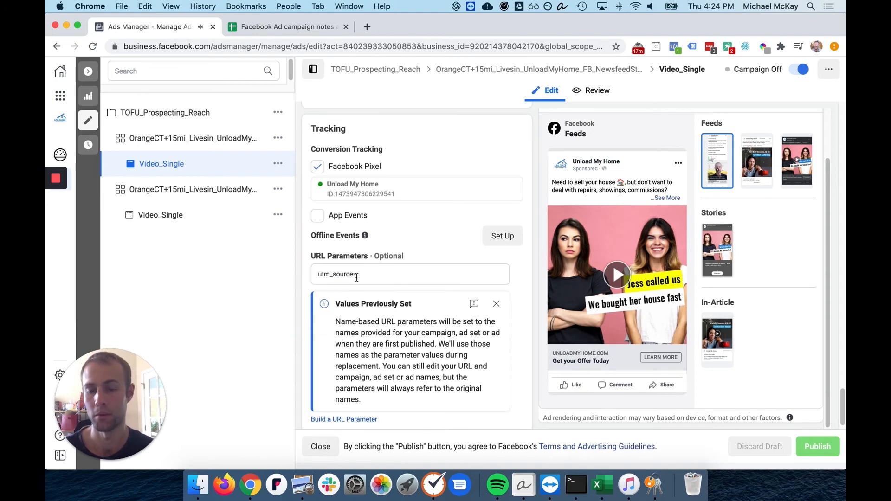
left_click(342, 274)
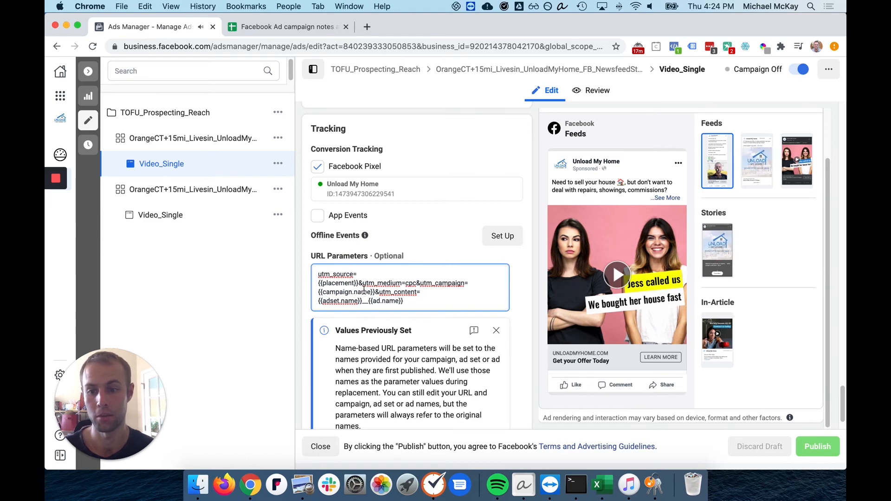
left_click_drag(318, 282, 417, 301)
left_click(403, 302)
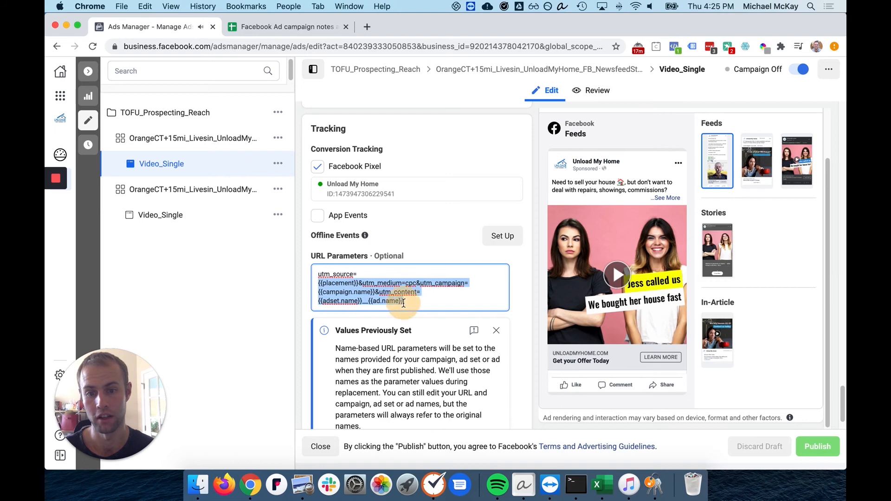
mouse_move(594, 339)
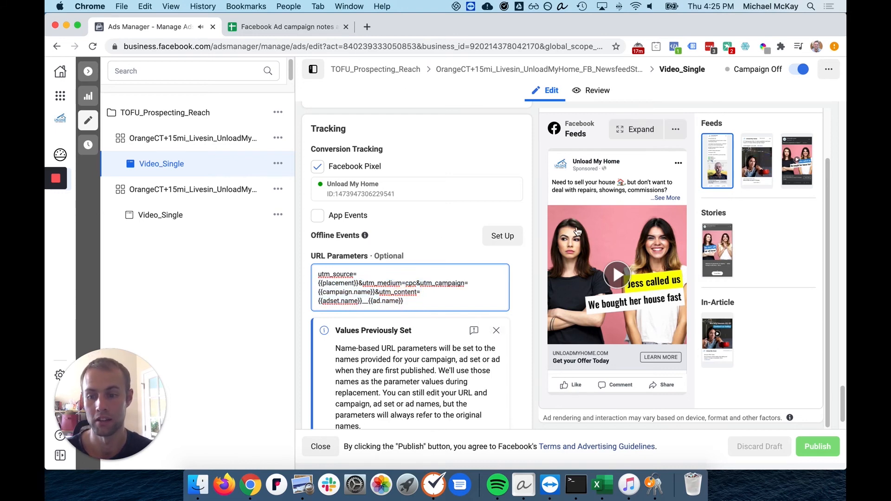
scroll(517, 271, "down", 1)
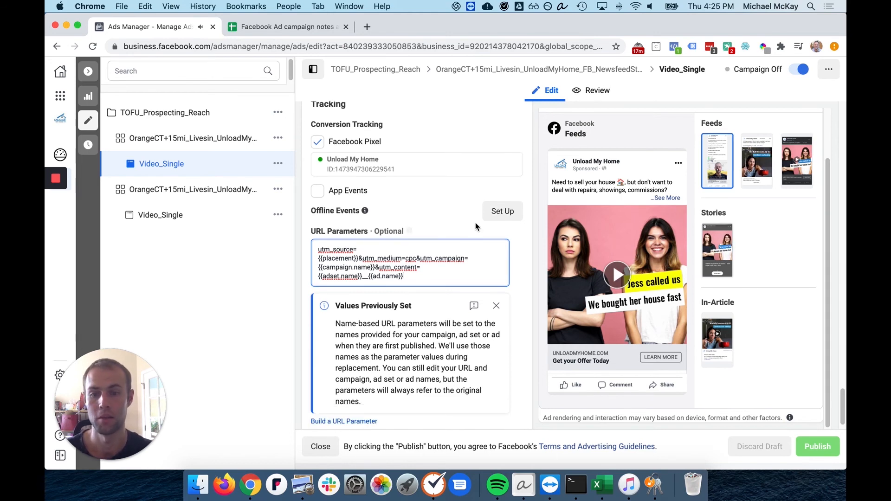
left_click(433, 266)
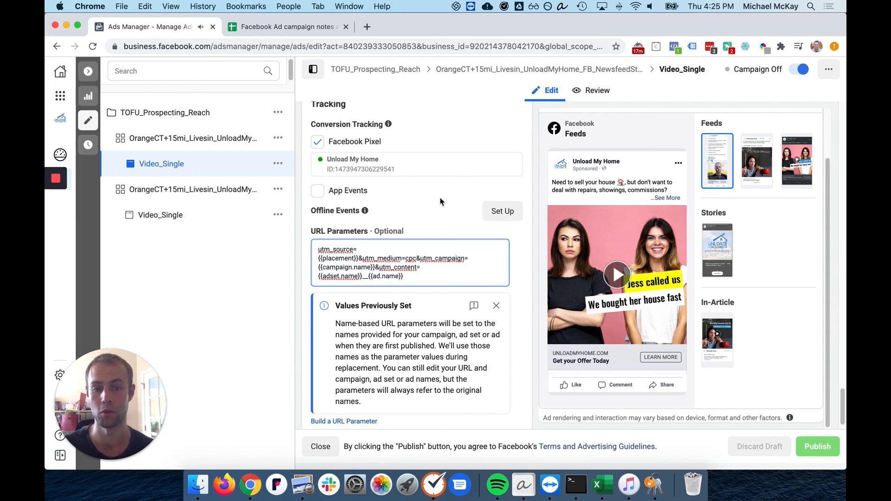
scroll(503, 181, "down", 1)
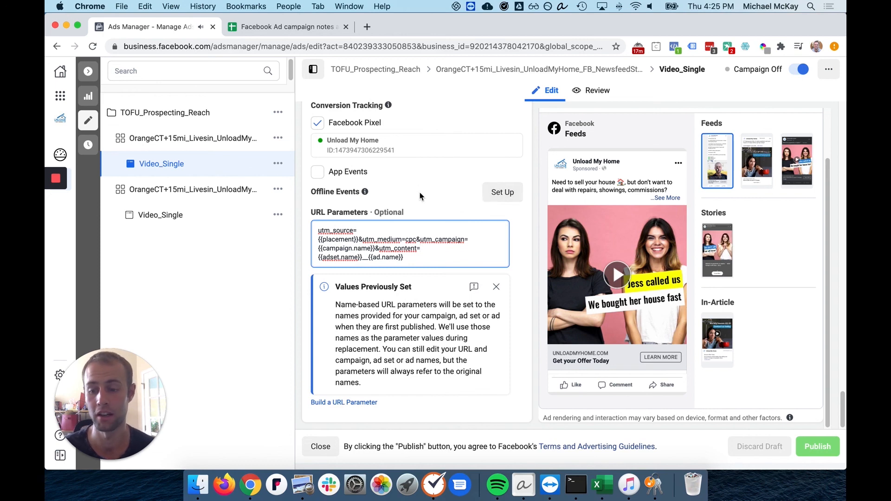
scroll(416, 152, "up", 10)
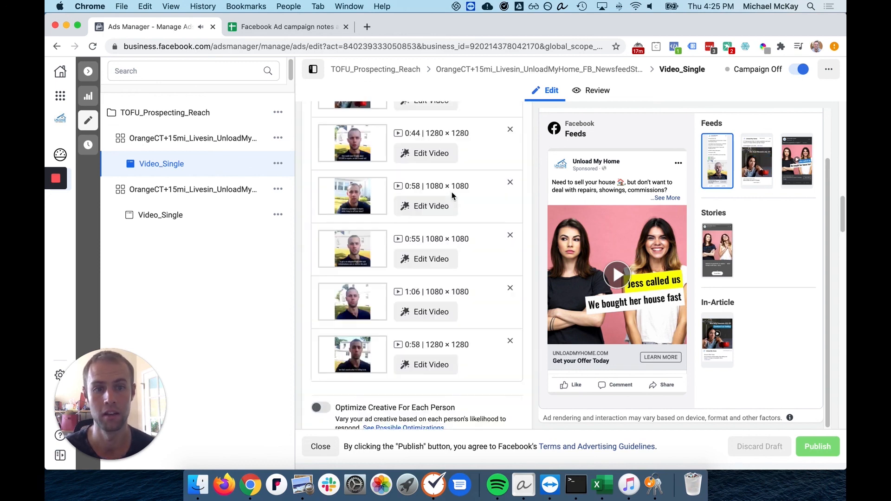
scroll(453, 196, "up", 10)
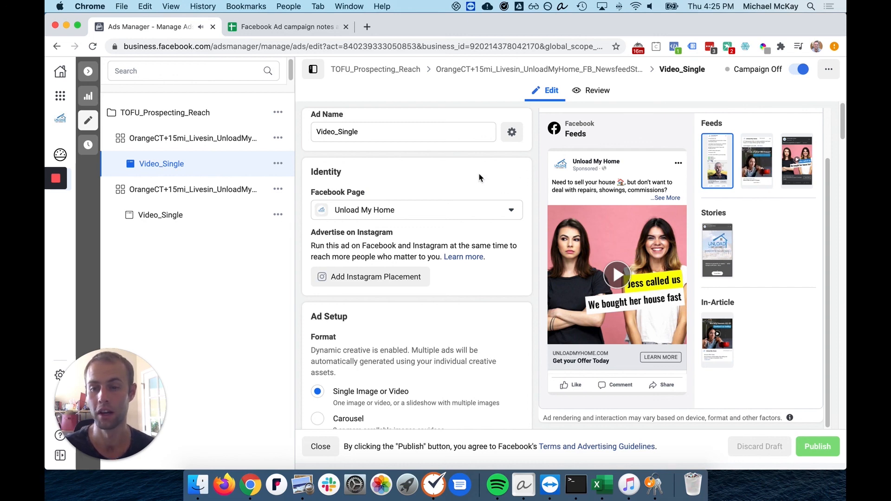
mouse_move(56, 185)
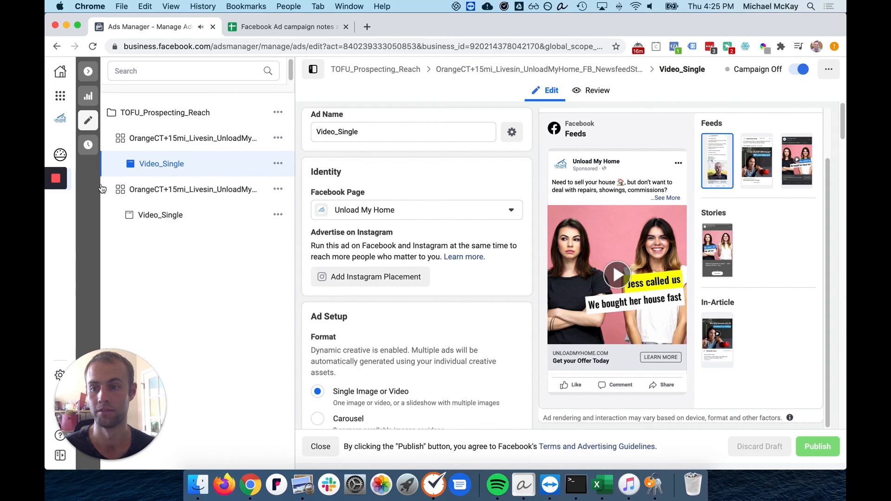